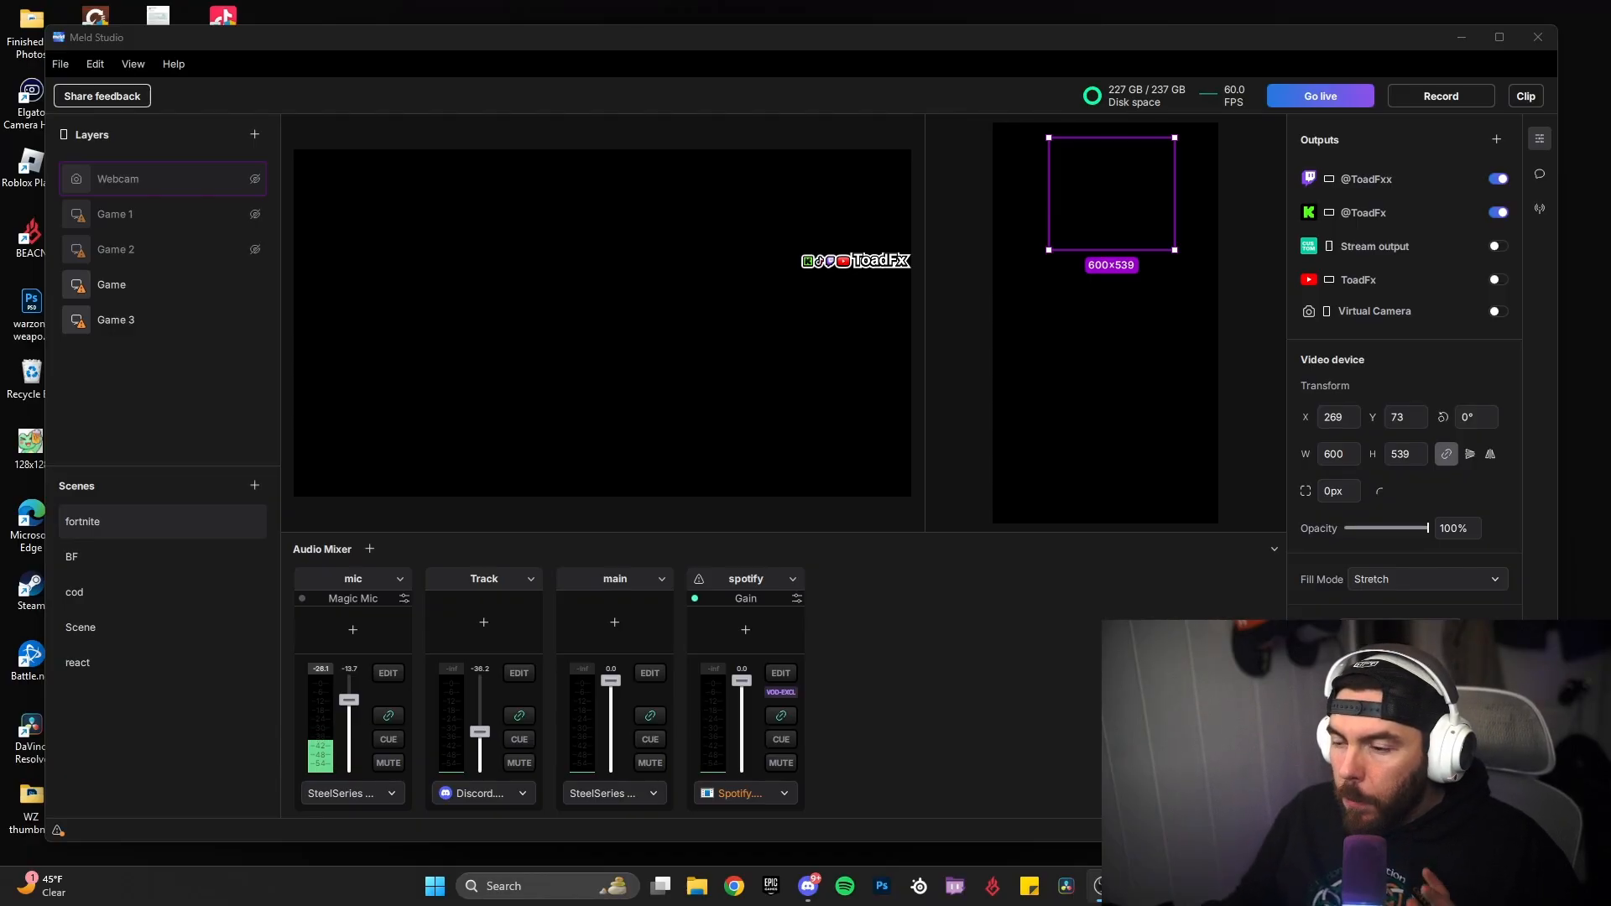
Step: Open the general settings and choose 1080p for the main canvas and 60fps for the stream frame rate
click(58, 64)
click(109, 274)
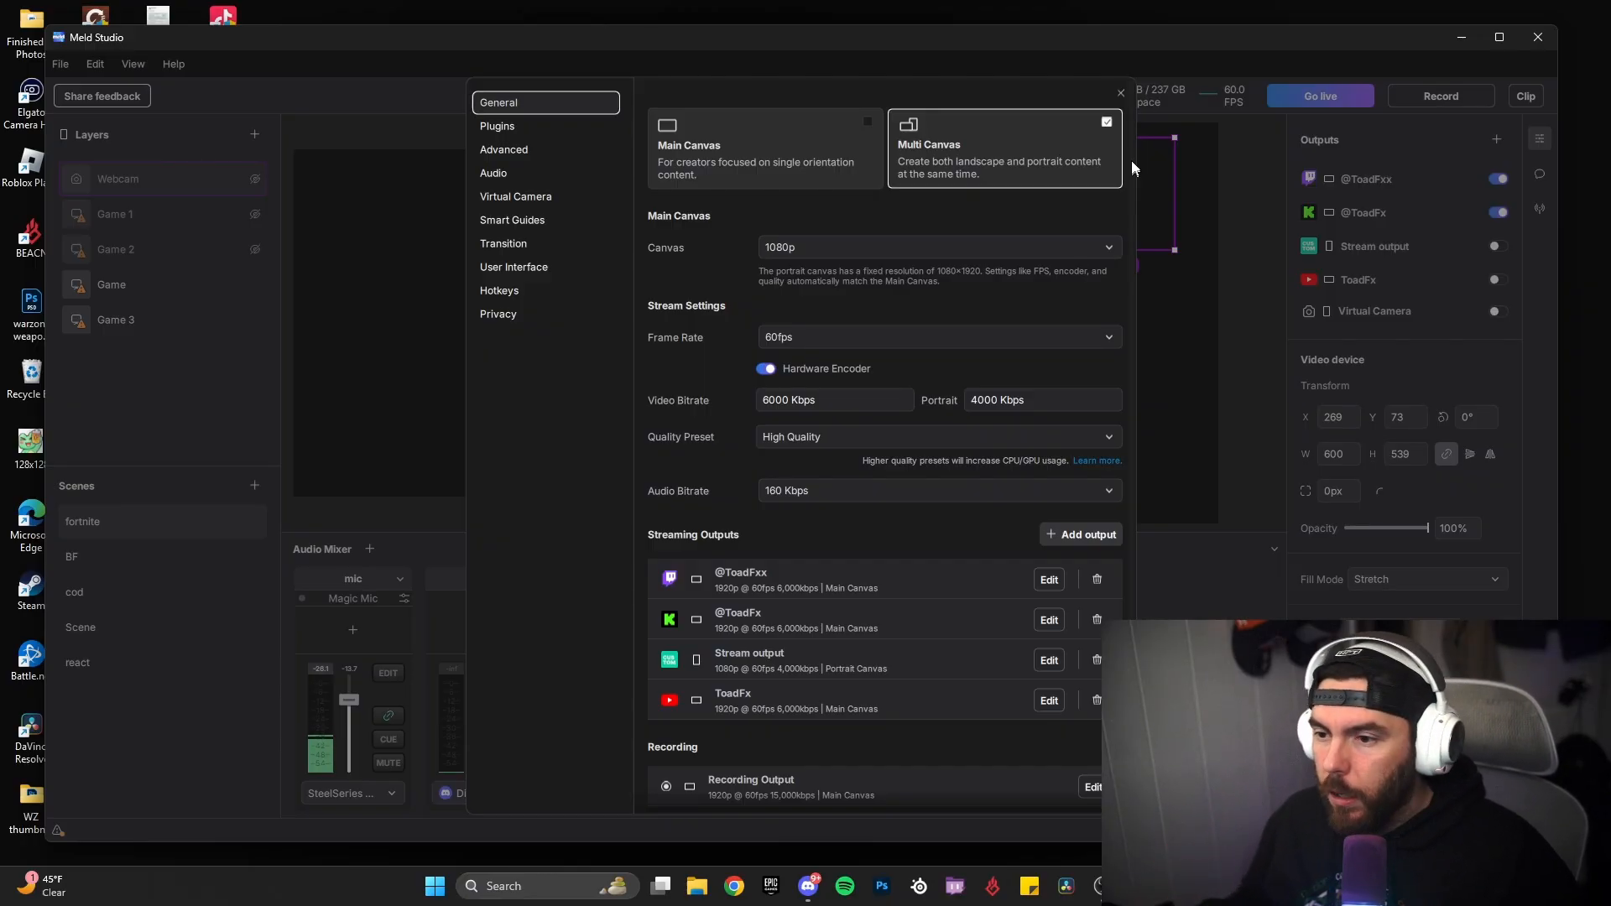
click(784, 251)
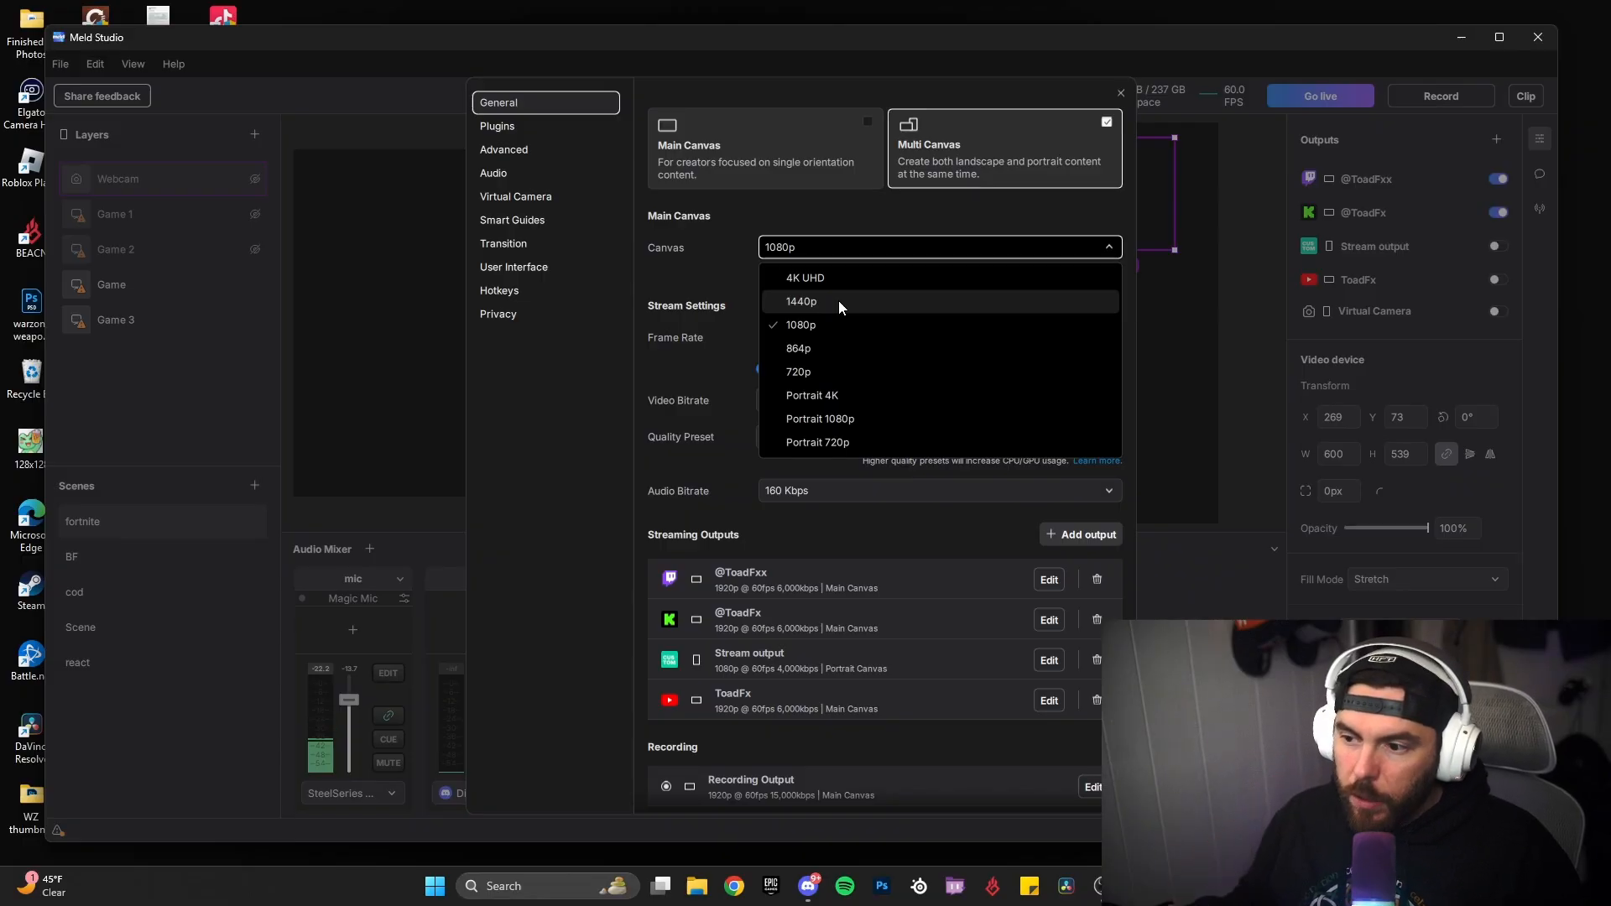
click(838, 325)
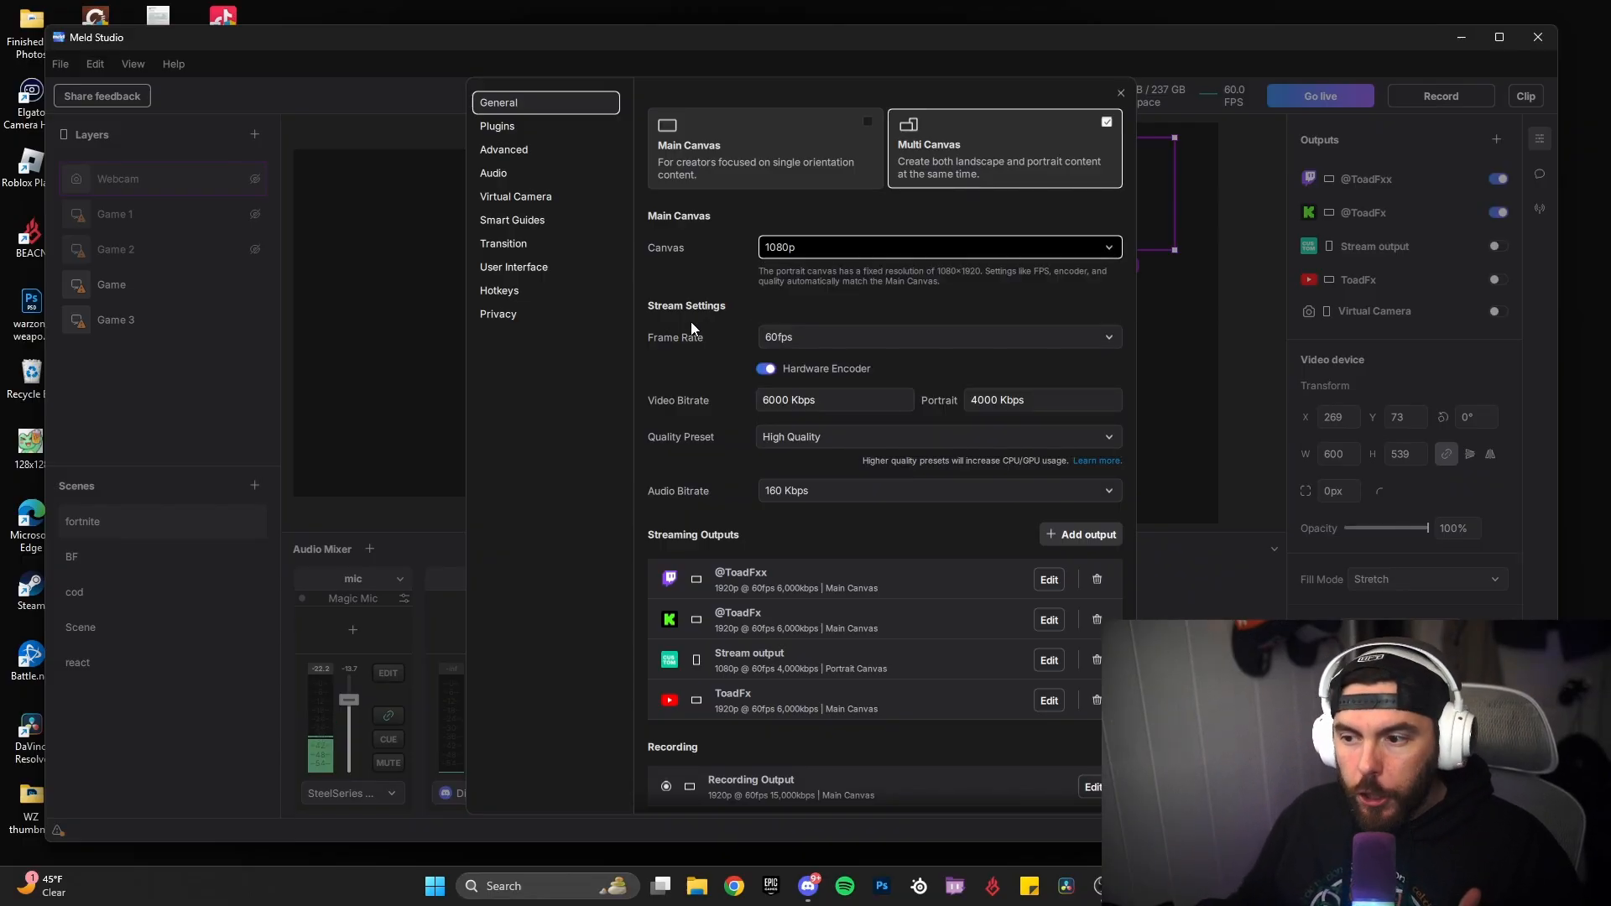
click(832, 335)
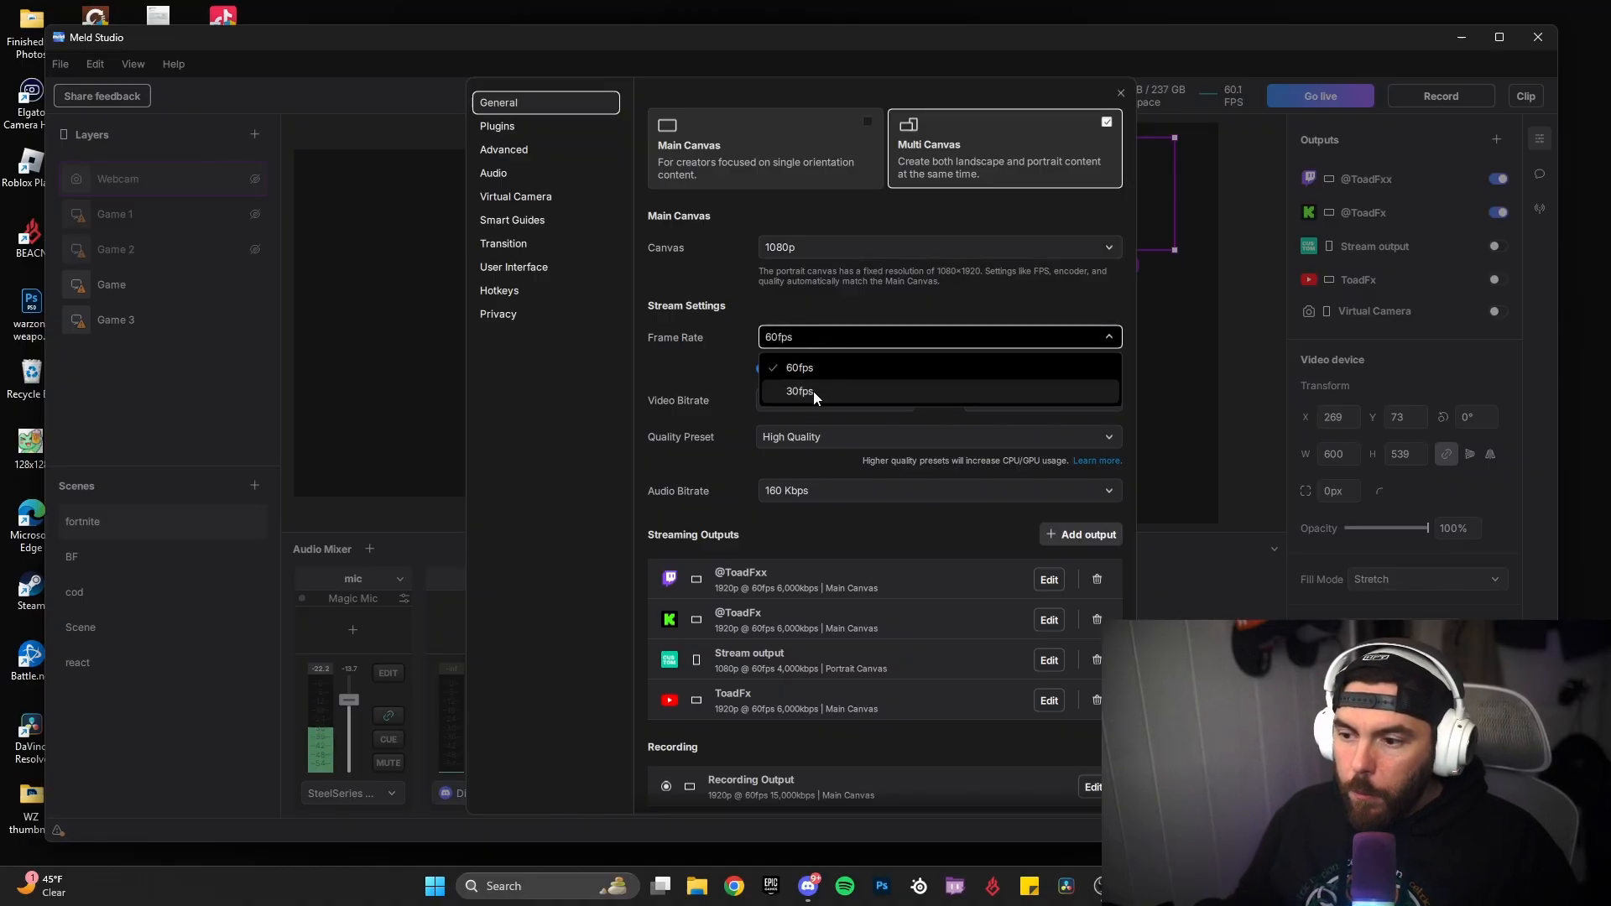
click(808, 367)
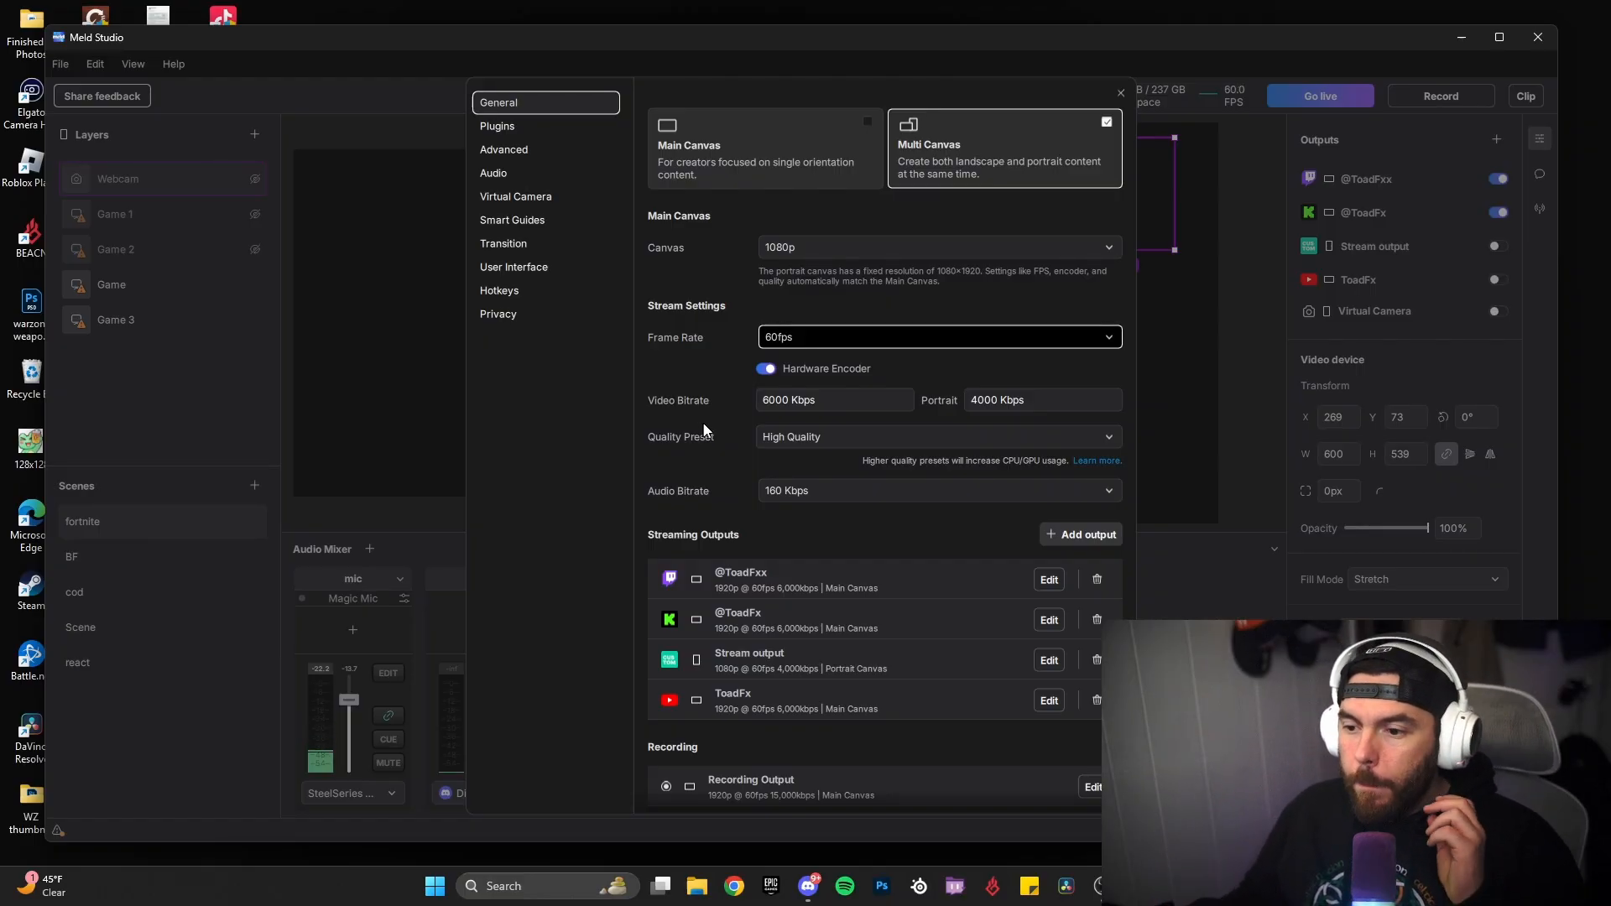
Step: Review the stream's main and portrait video bitrates and the available quality presets without changing them
click(823, 400)
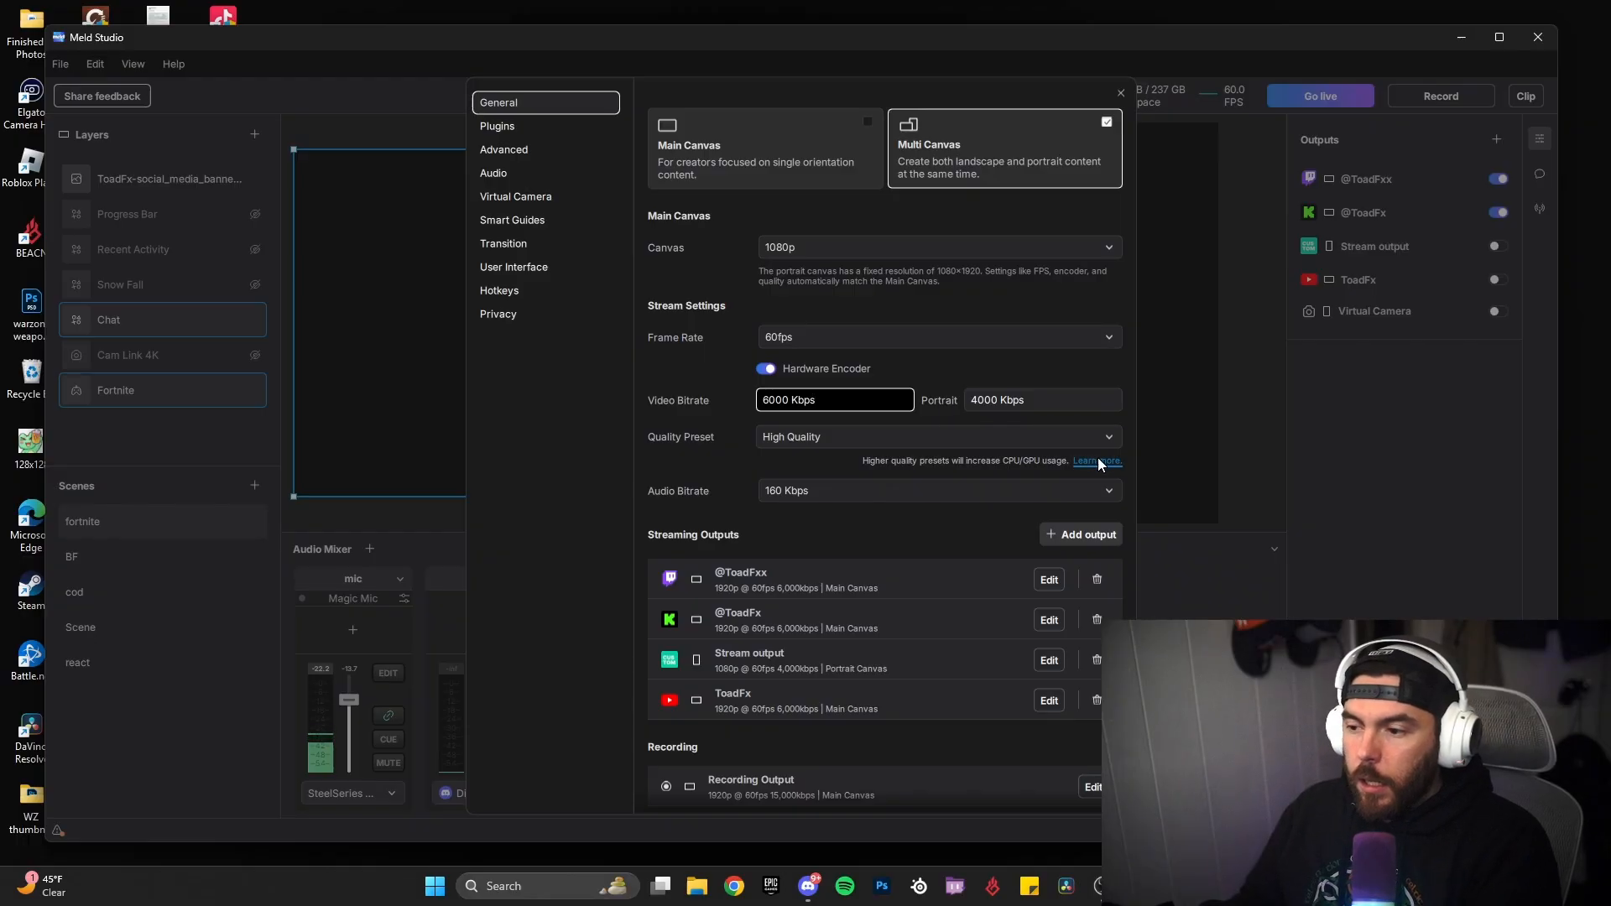
click(1019, 401)
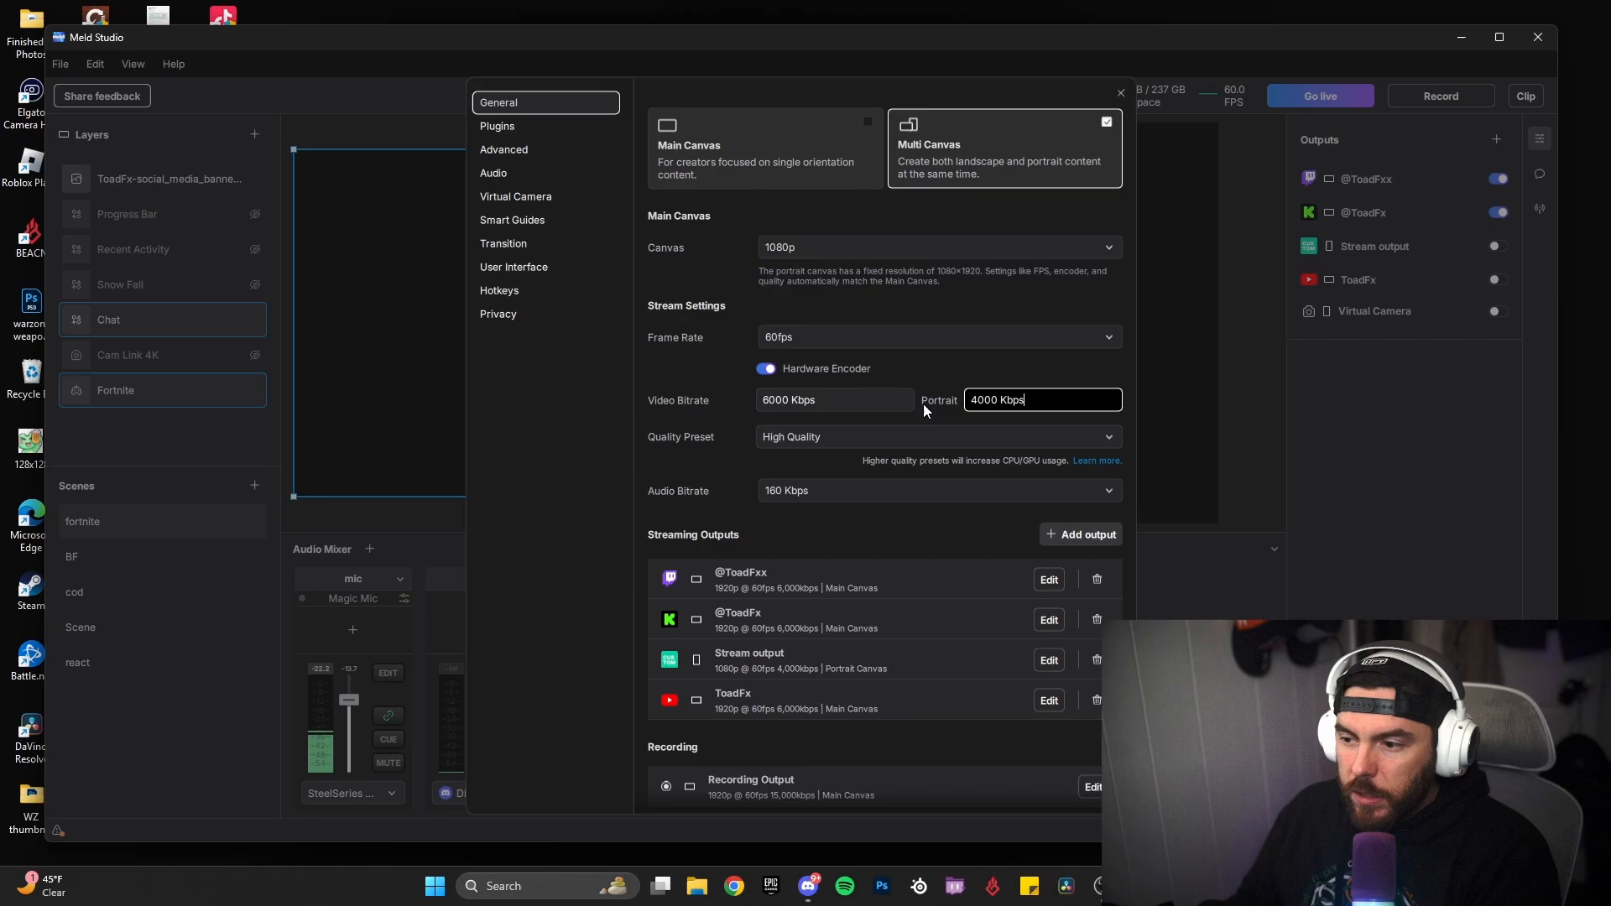
click(924, 404)
click(1017, 401)
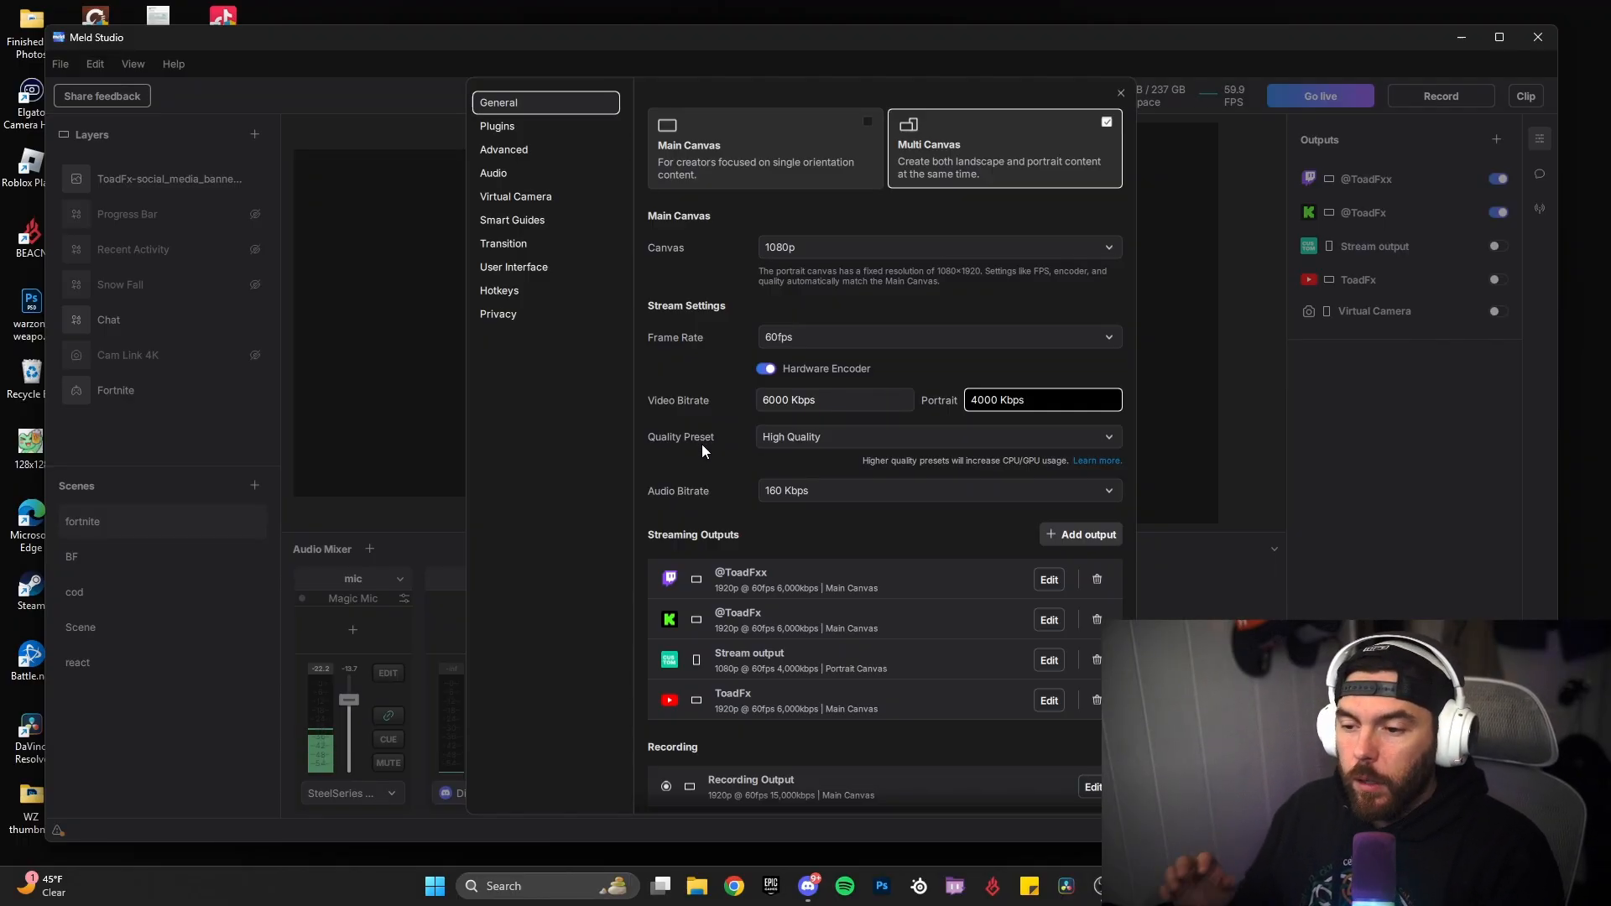
click(814, 443)
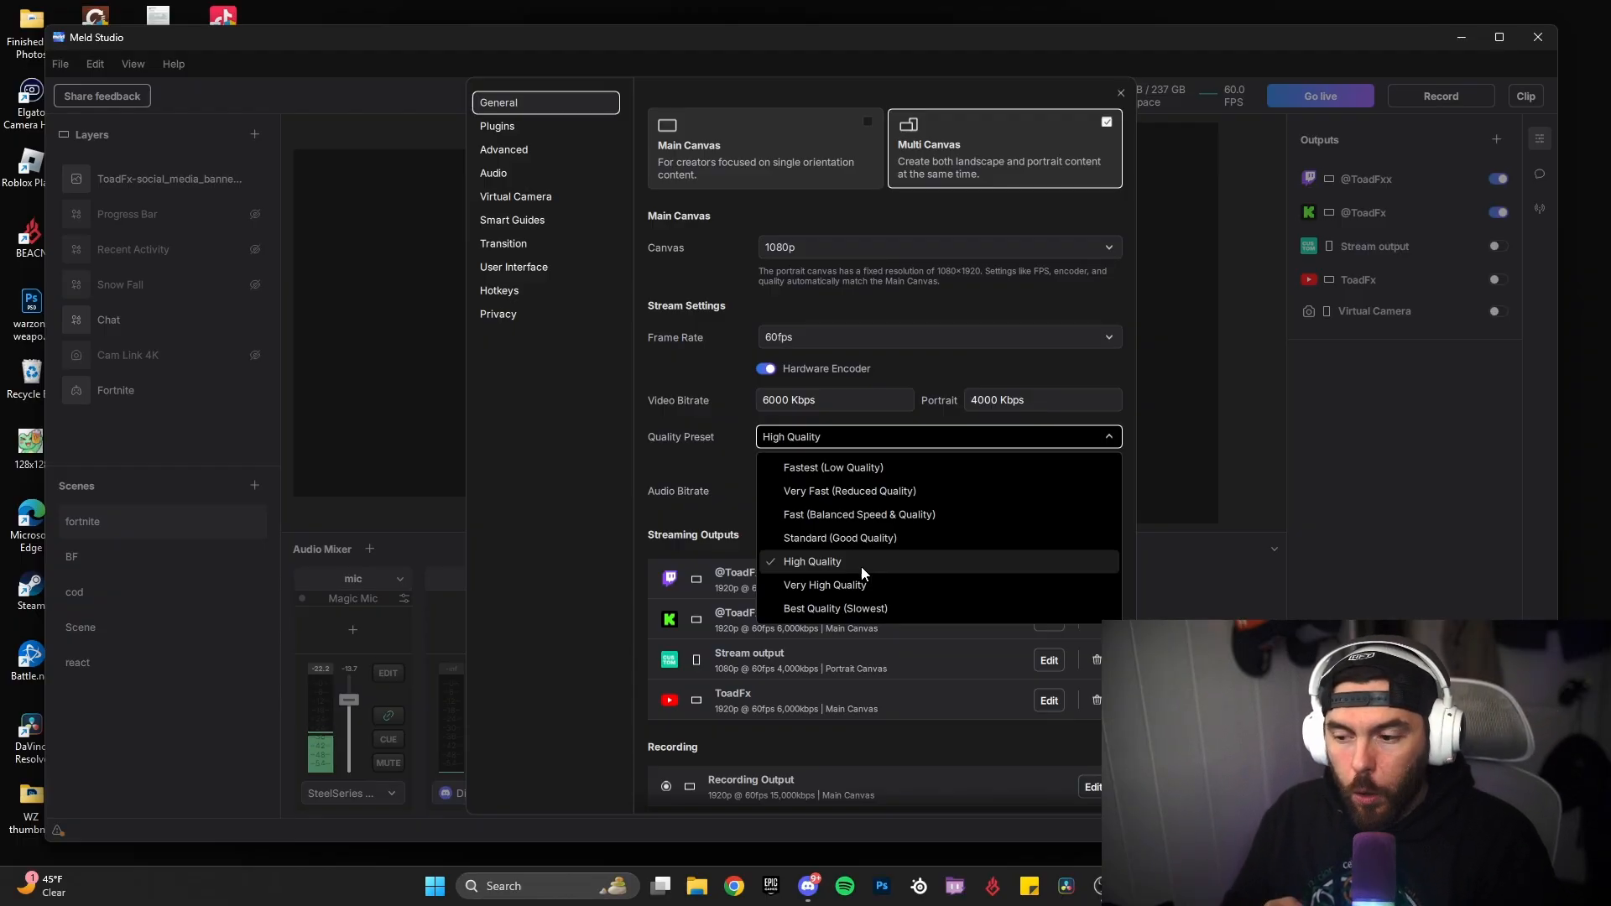
click(716, 520)
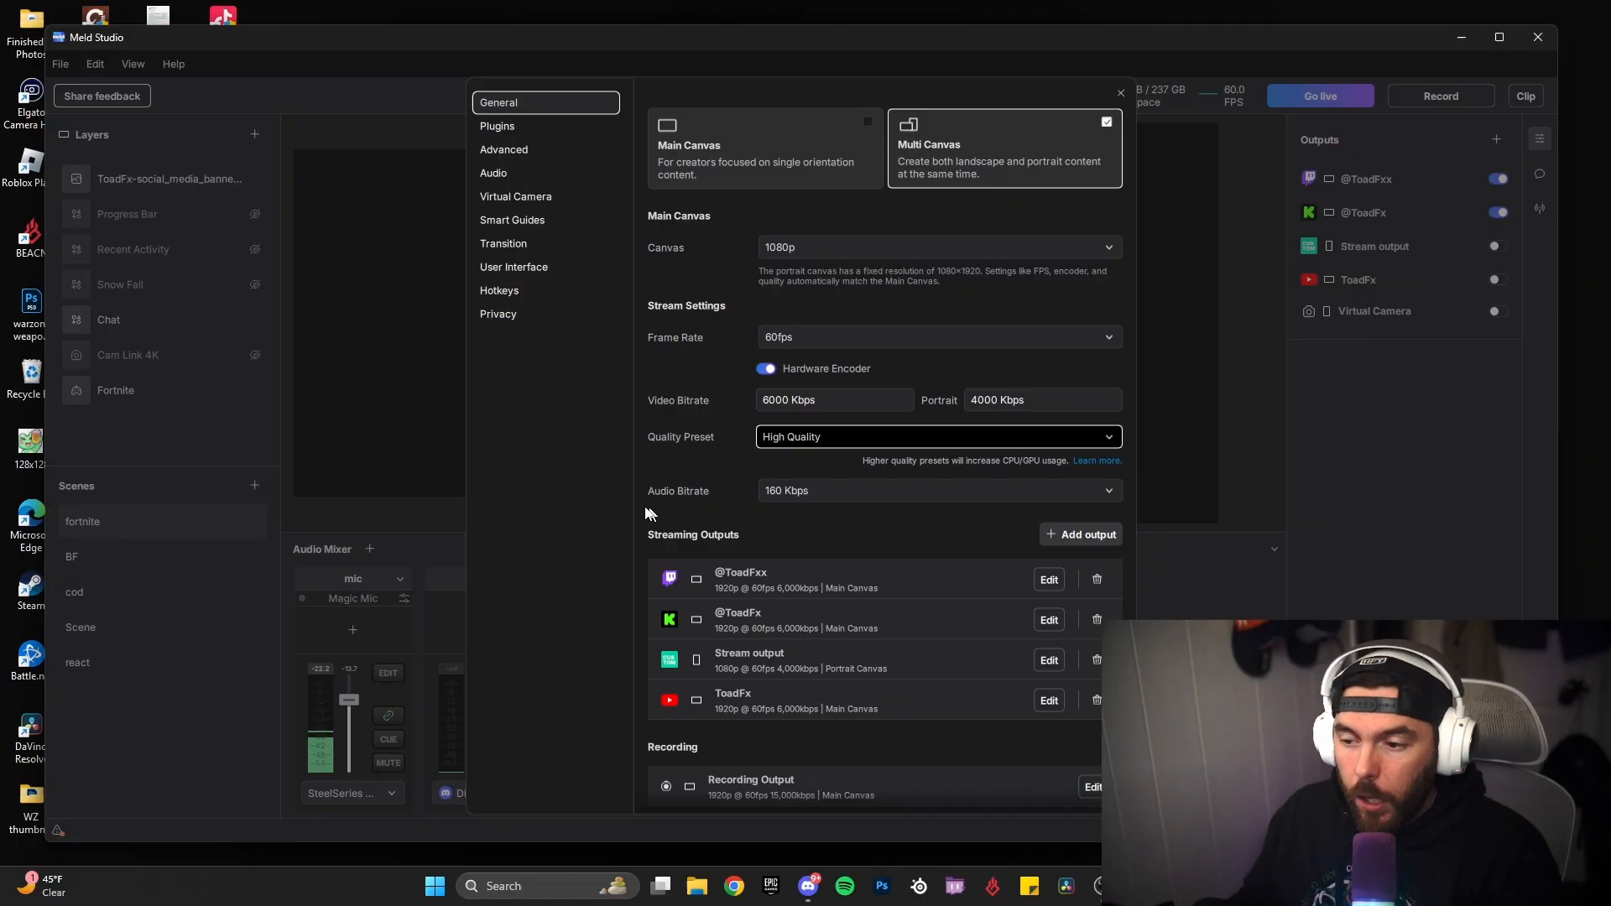
click(812, 437)
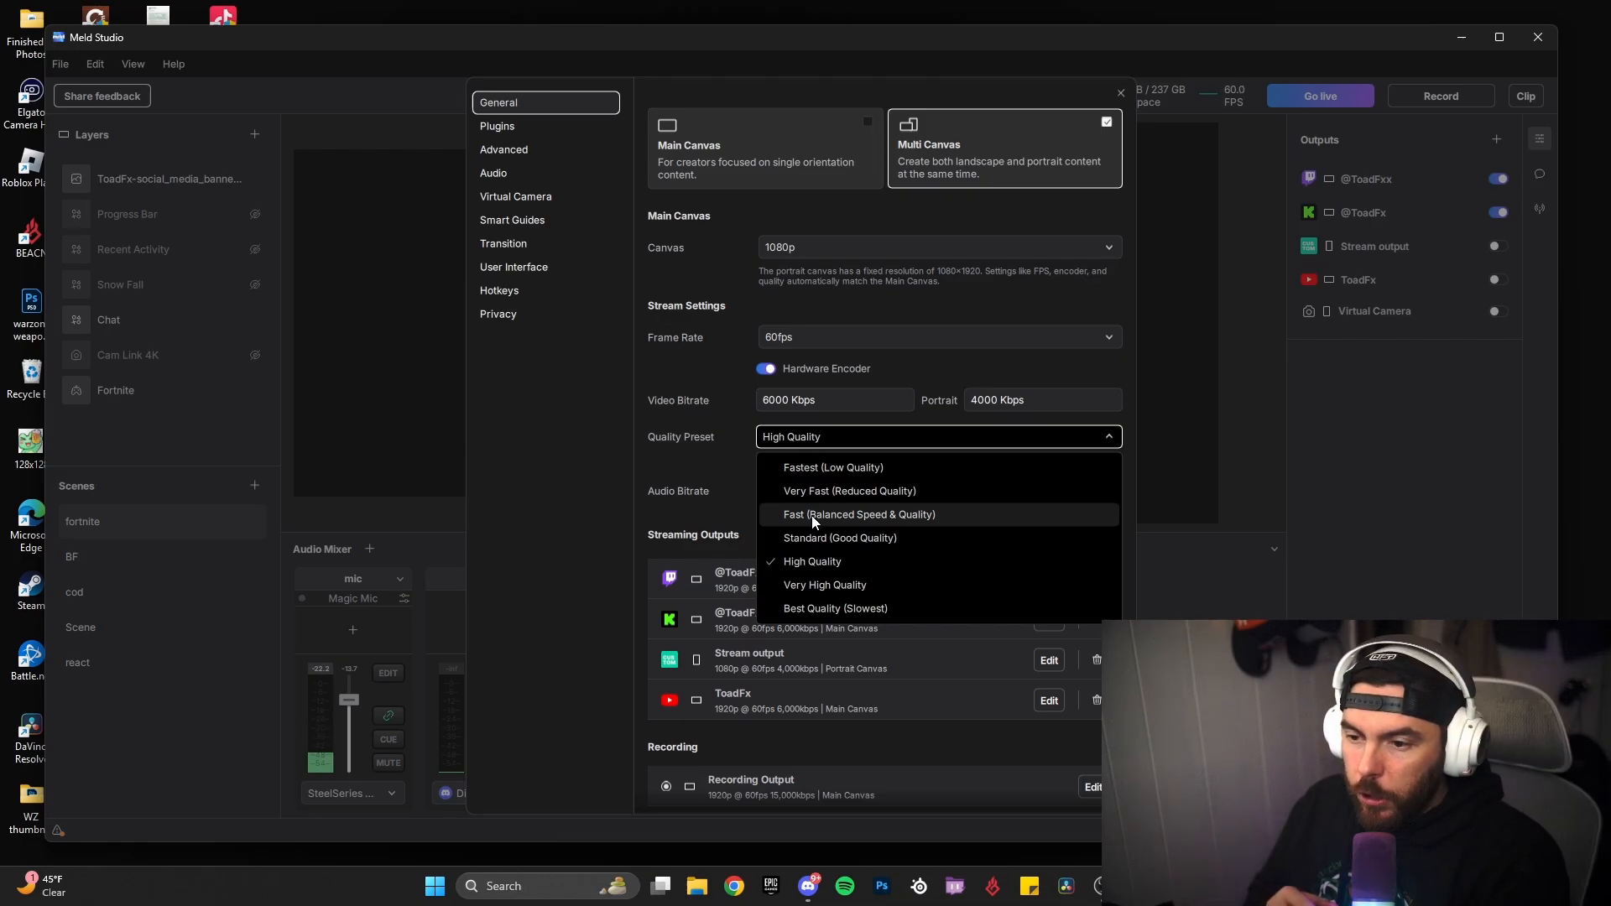
click(708, 459)
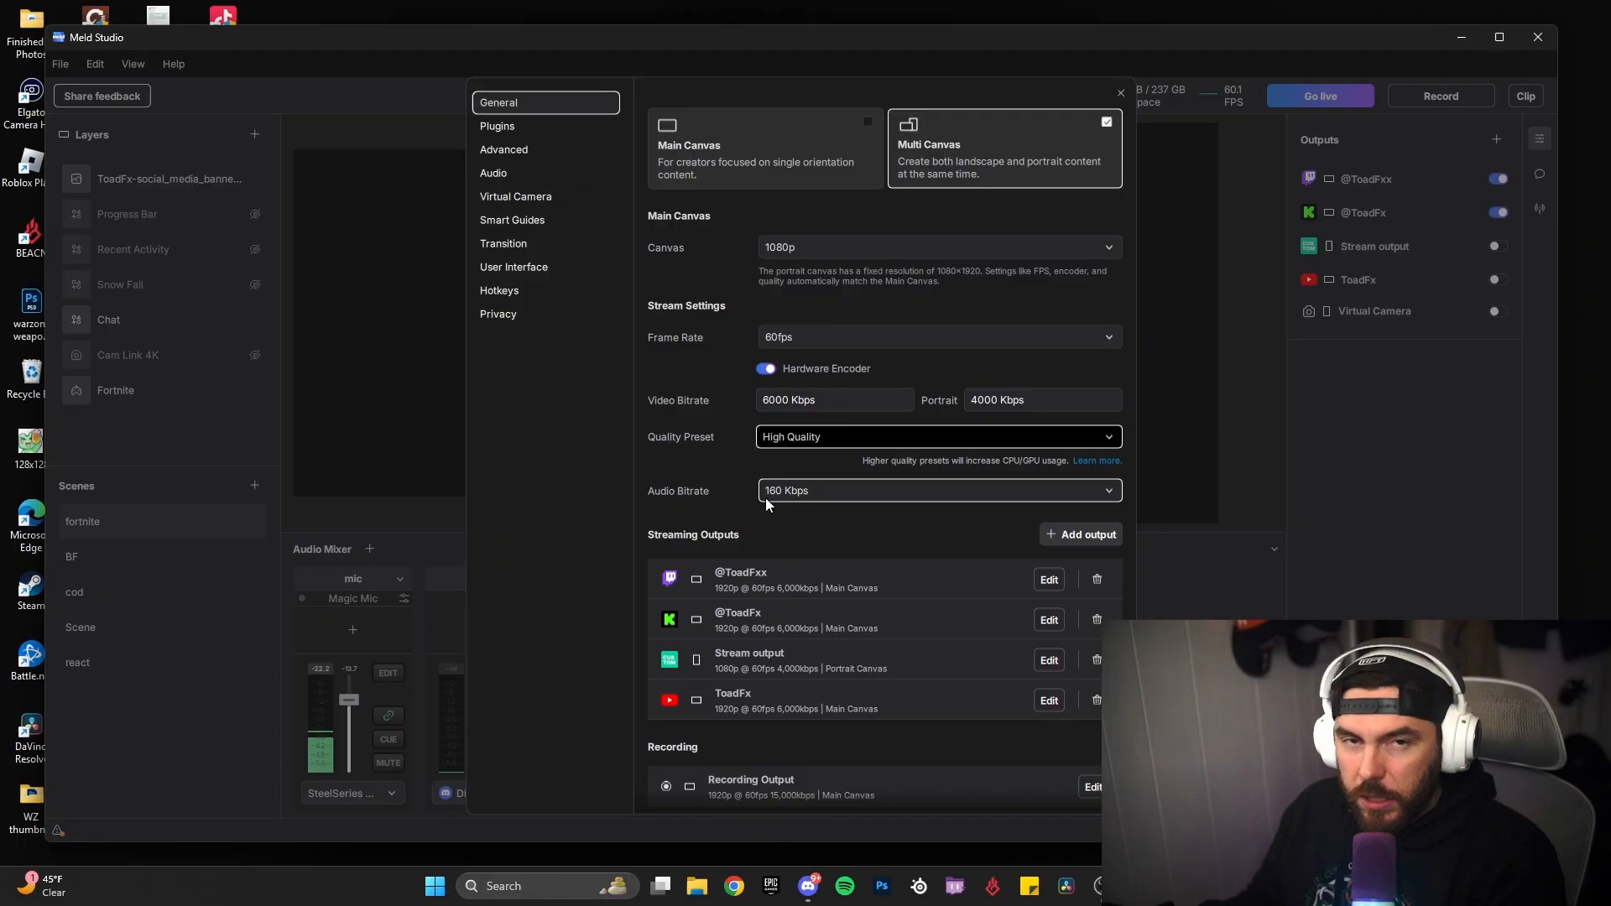
Step: Check which platforms can be added as streaming outputs, cancel without adding one, and close the settings
scroll(918, 487, down, 3)
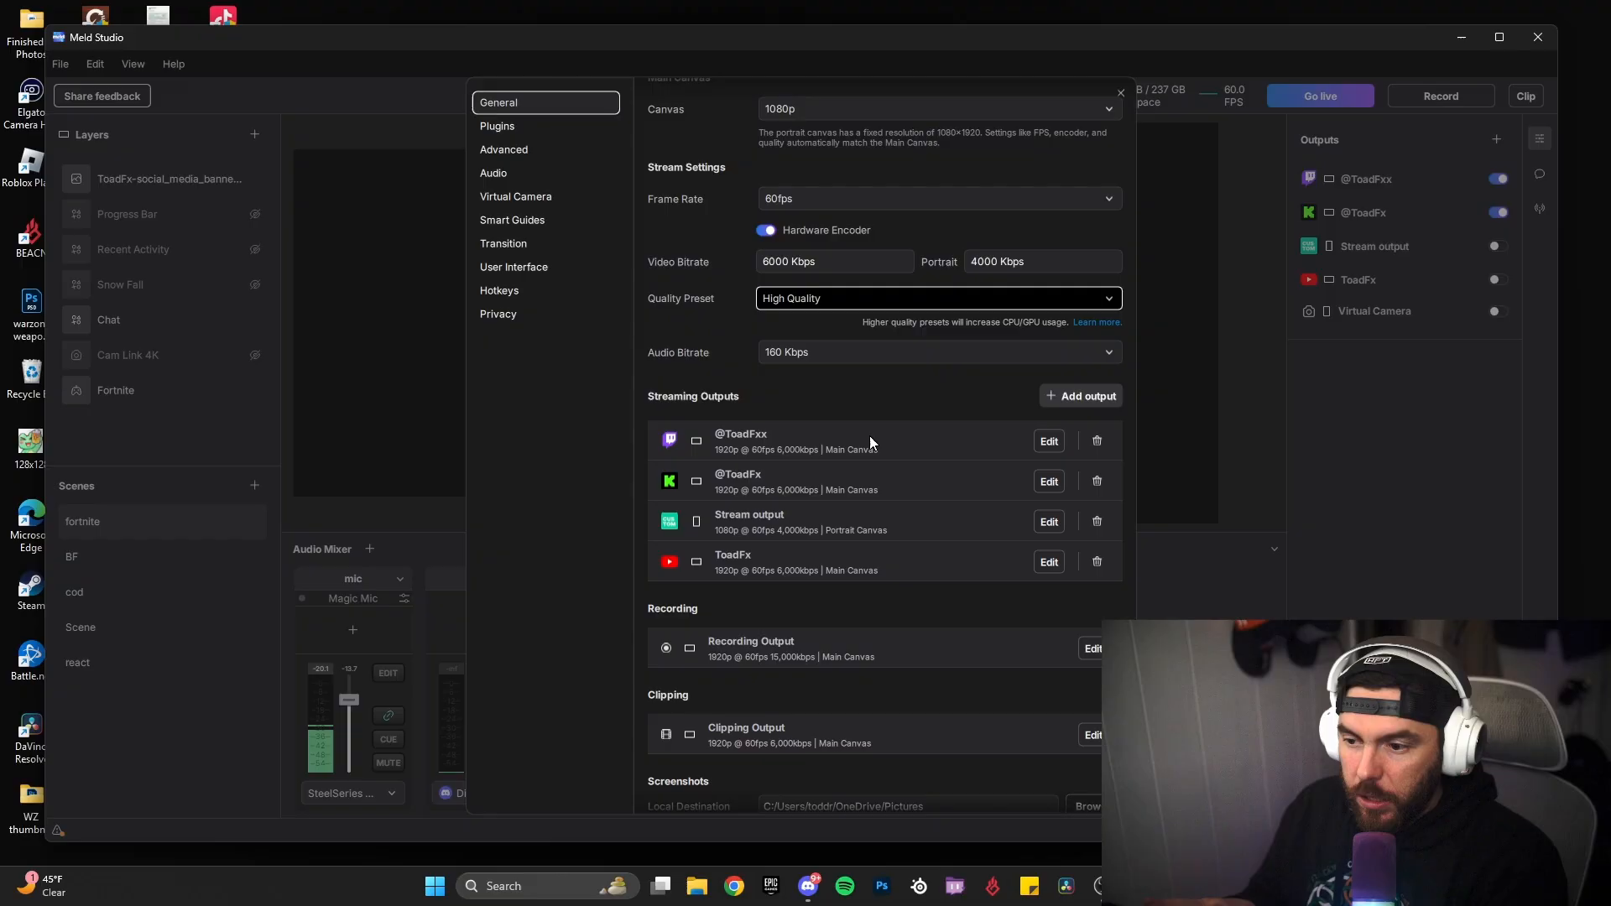
click(1079, 399)
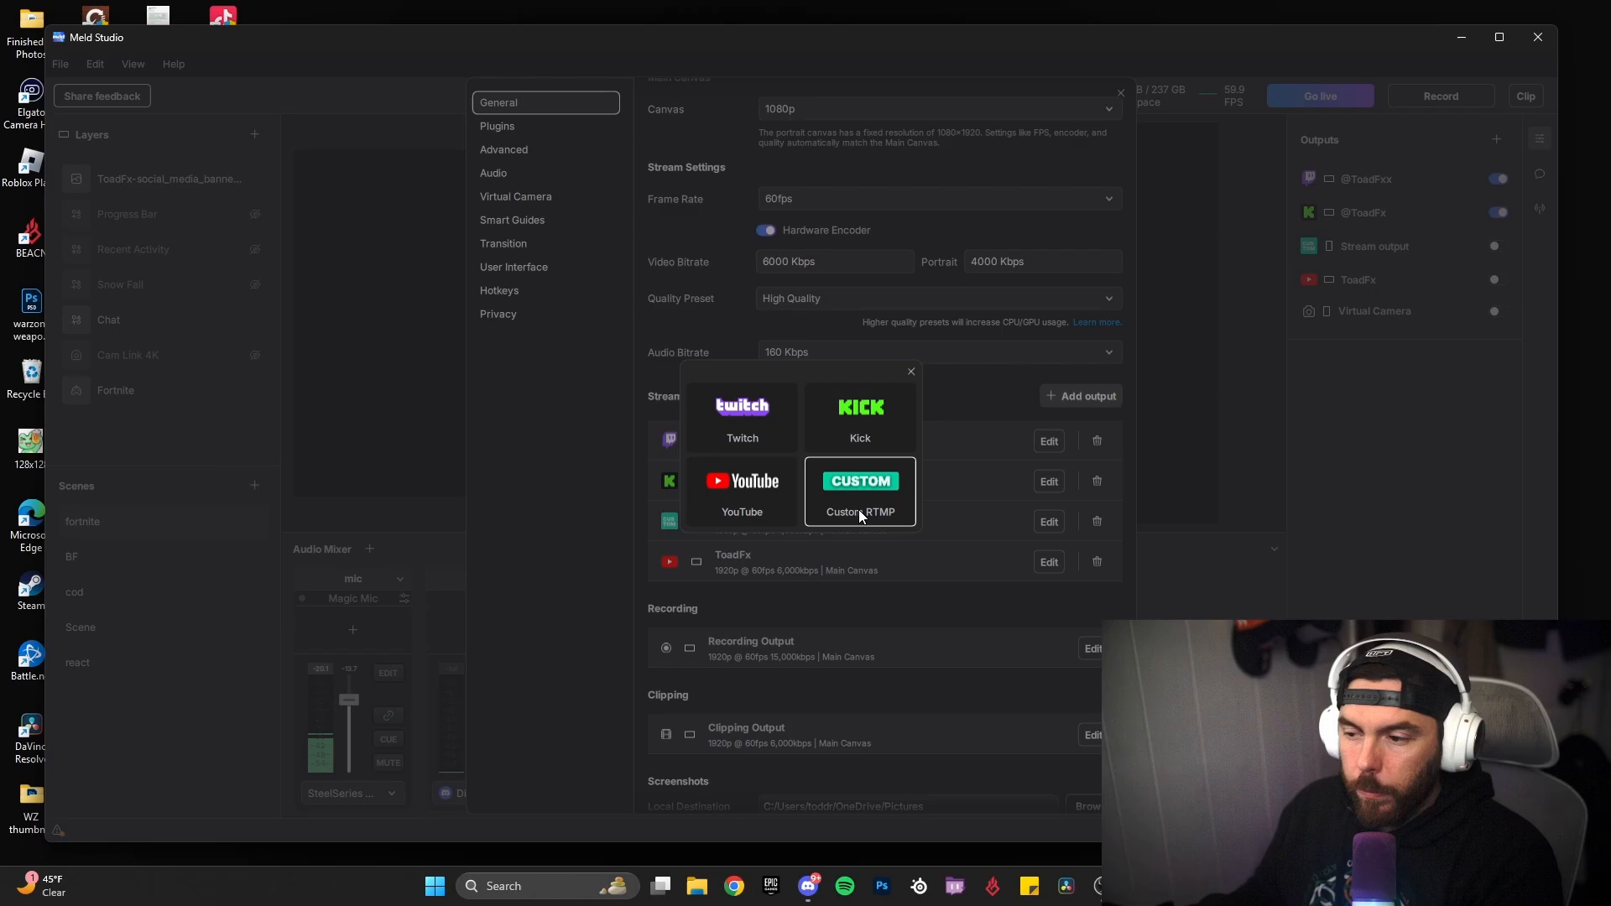
click(910, 371)
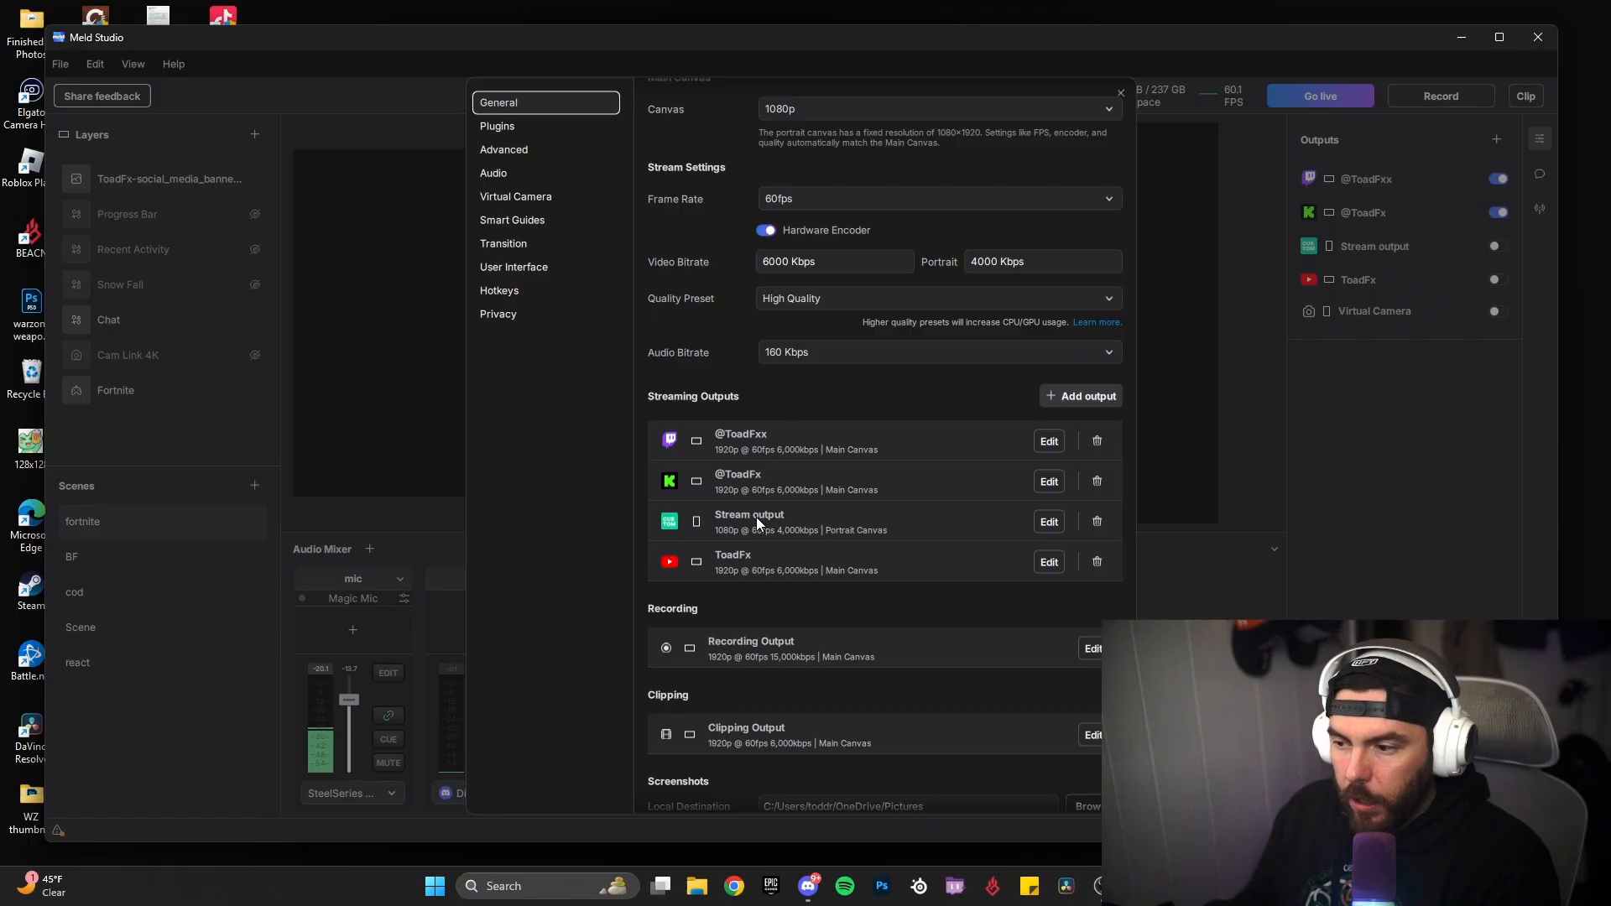
click(1121, 92)
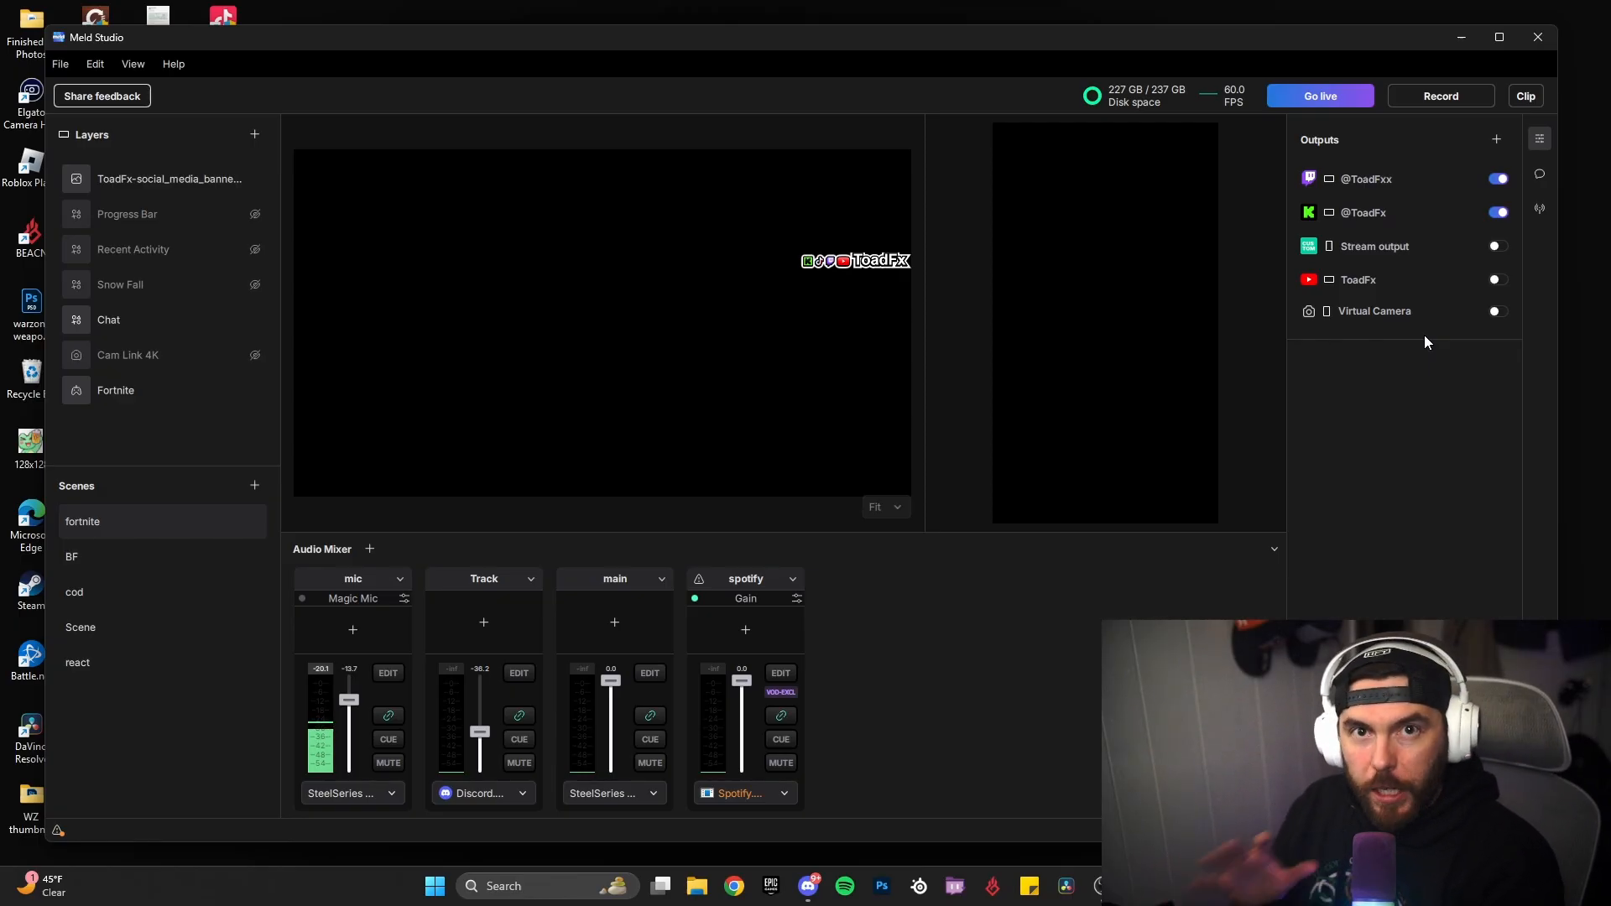
Step: Open the Recording Output settings and review the file format, canvas and quality preset options without changing them
click(1539, 138)
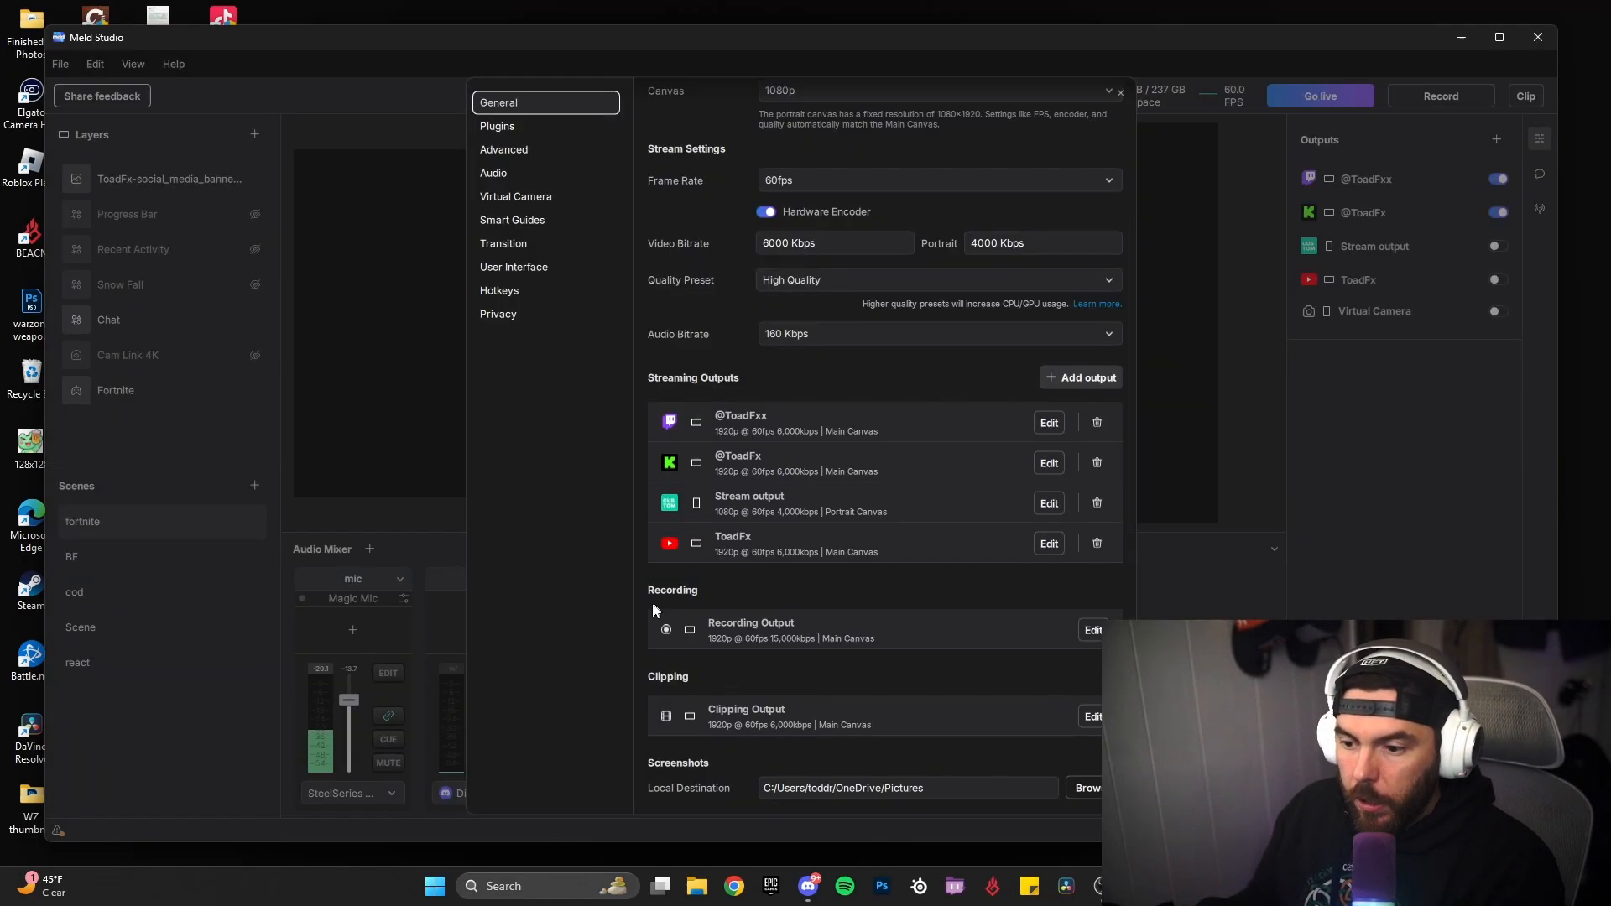
click(1087, 630)
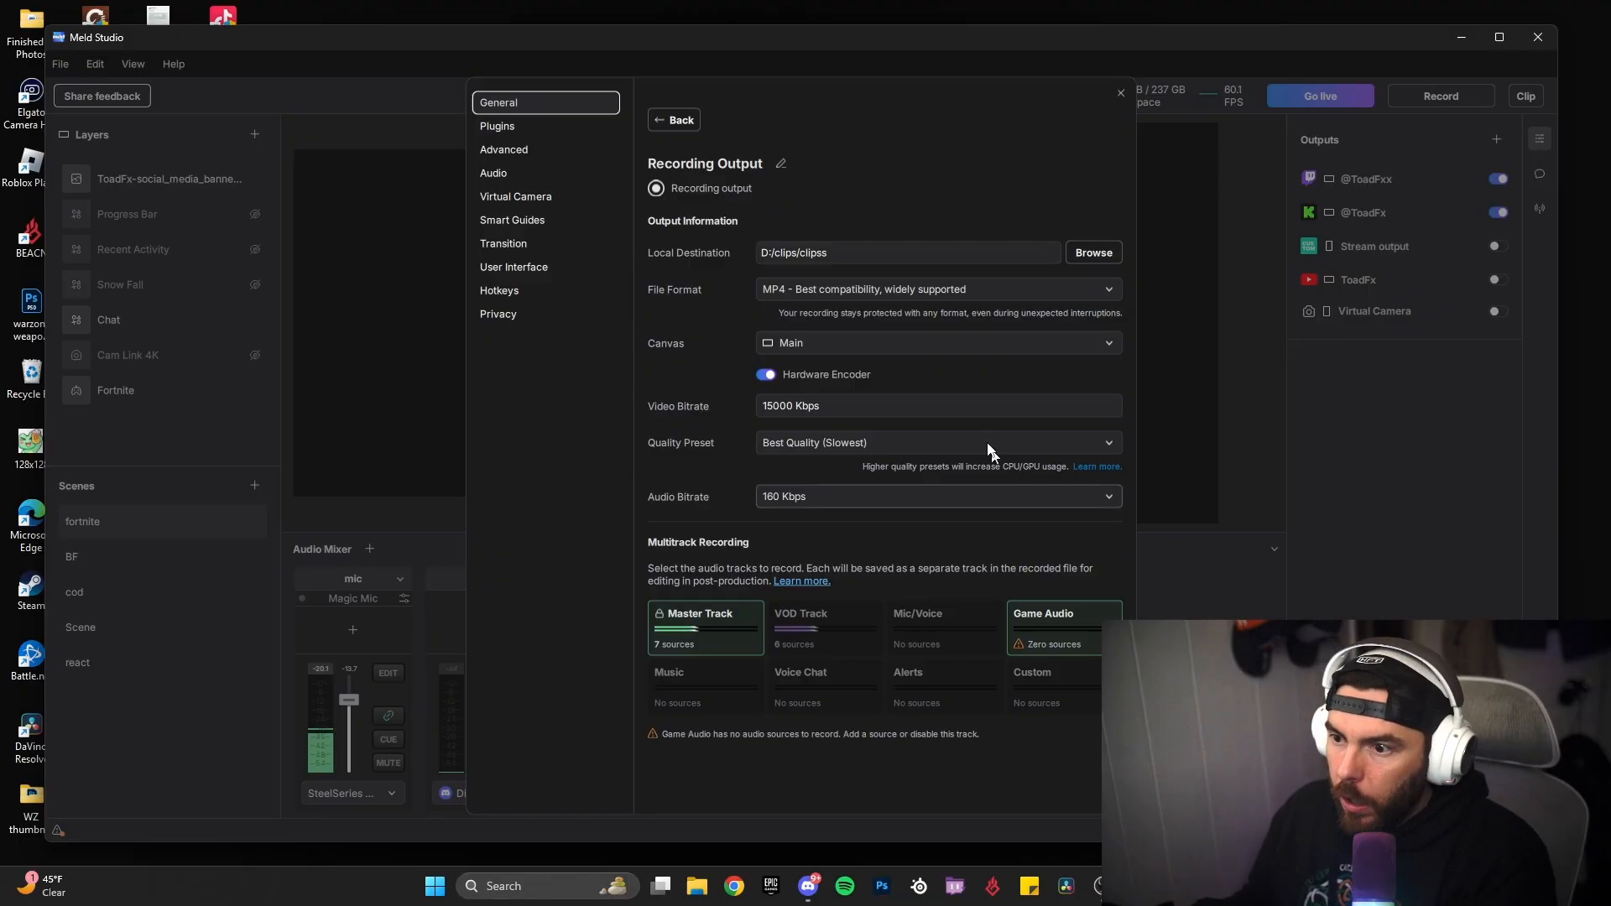
click(847, 291)
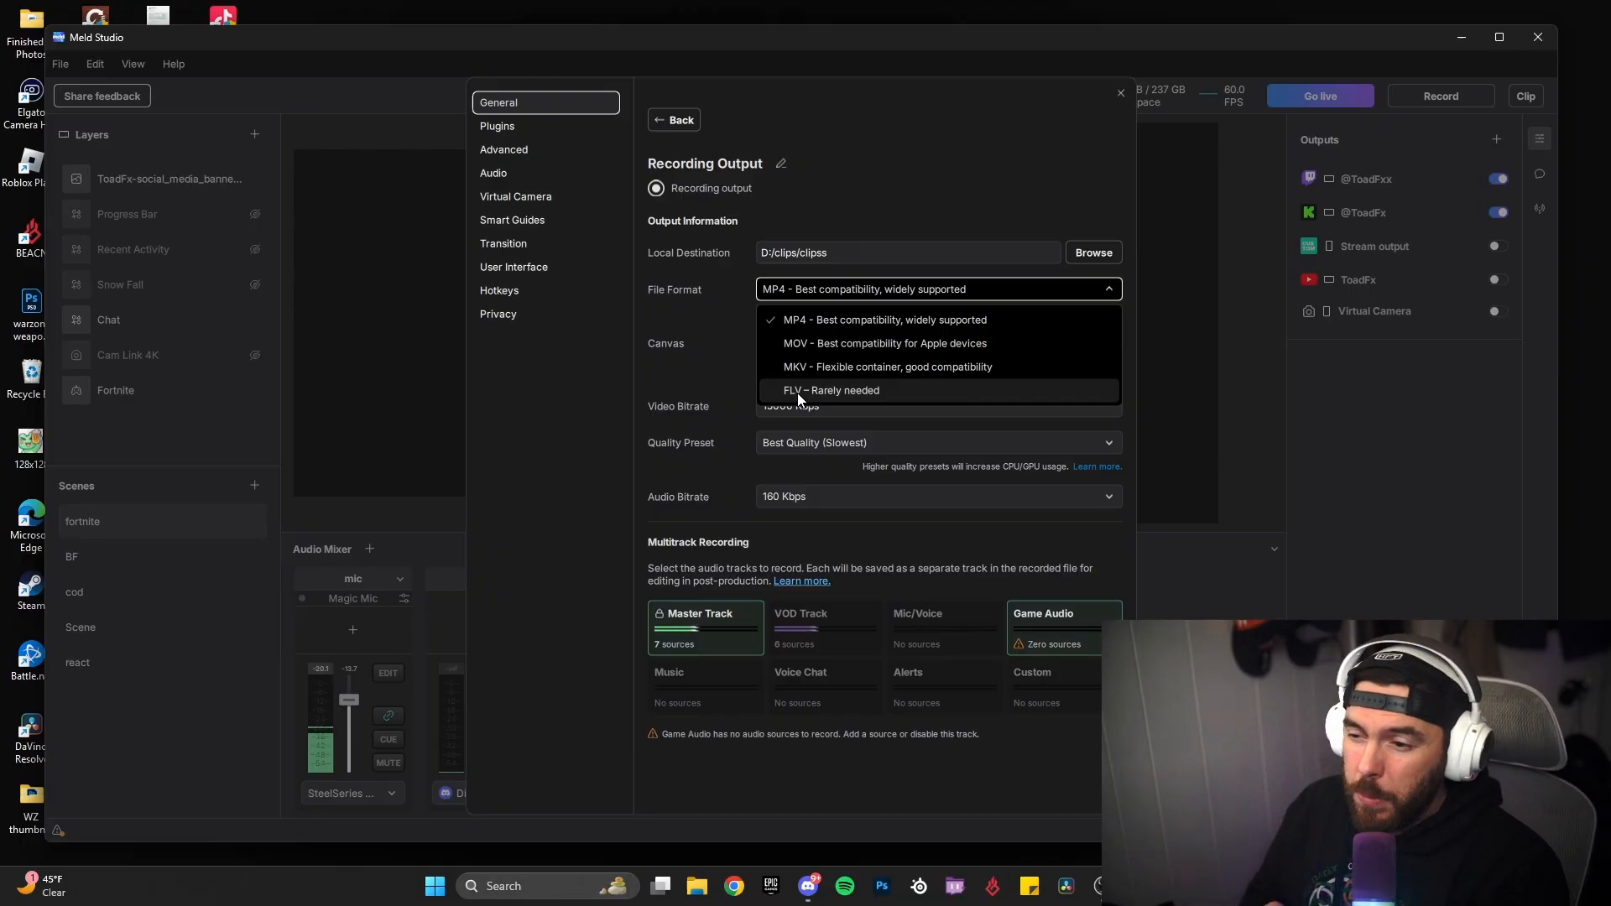
click(666, 314)
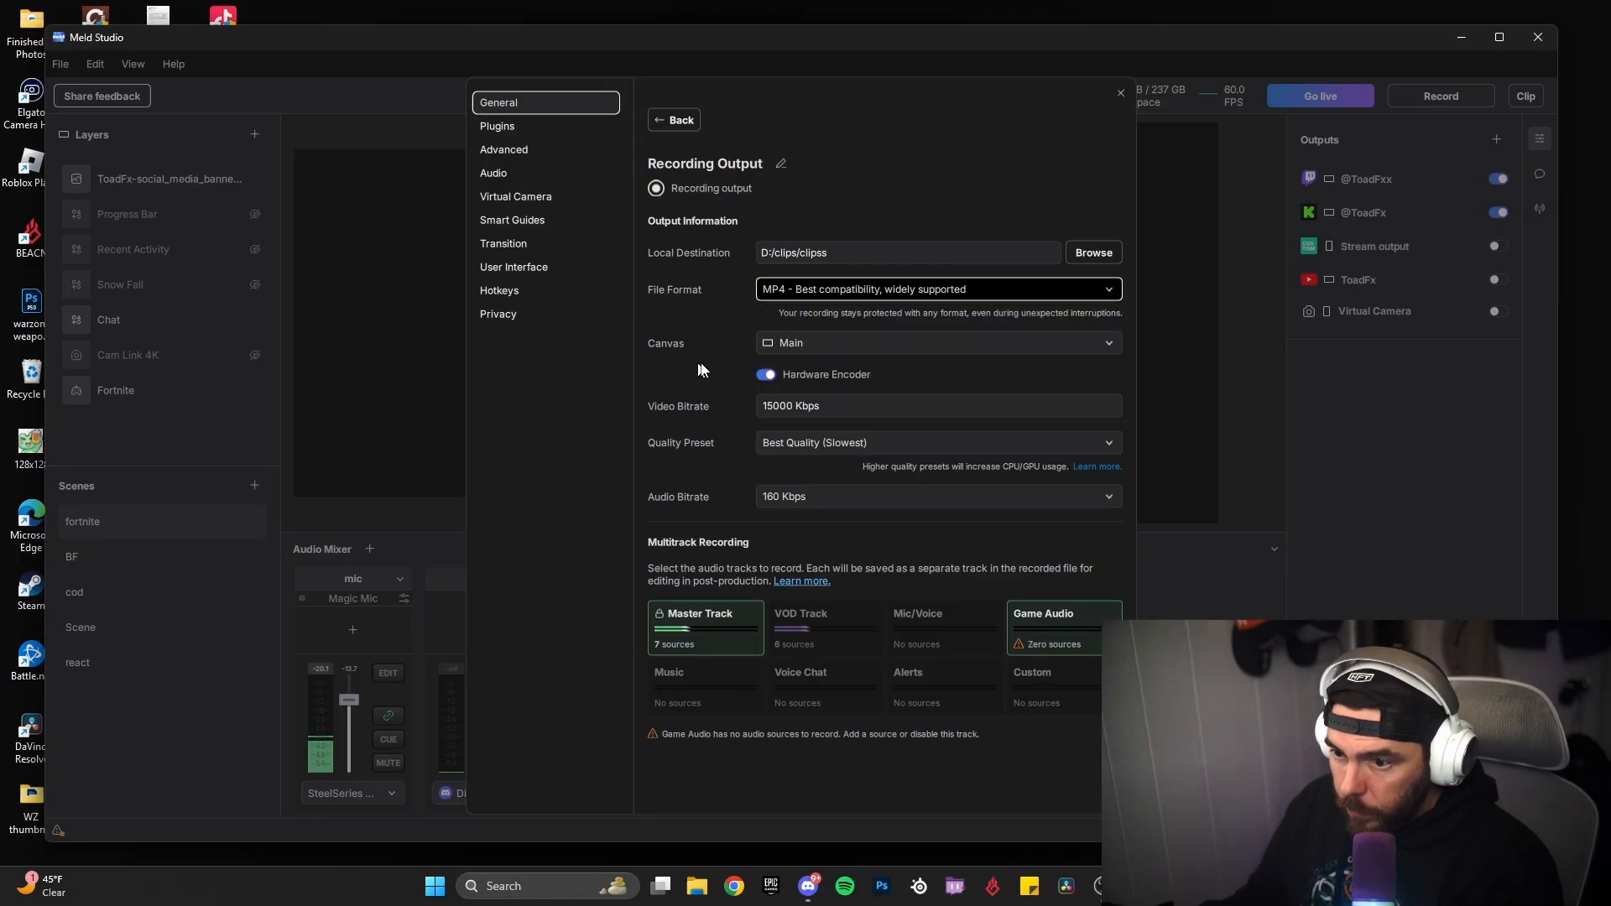
click(787, 344)
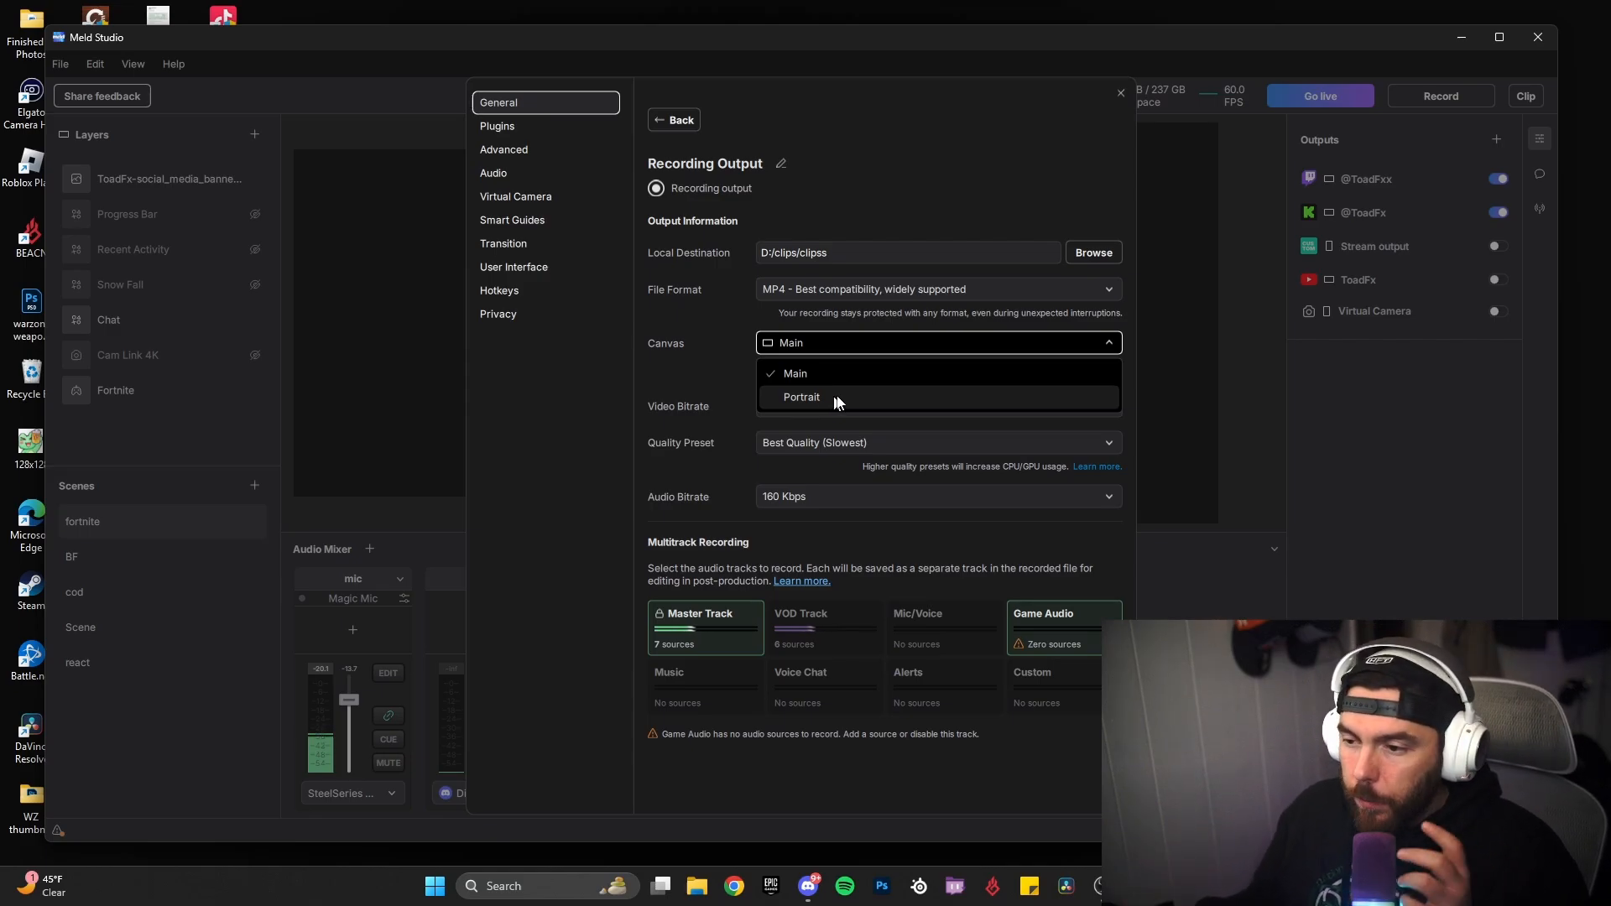
click(725, 375)
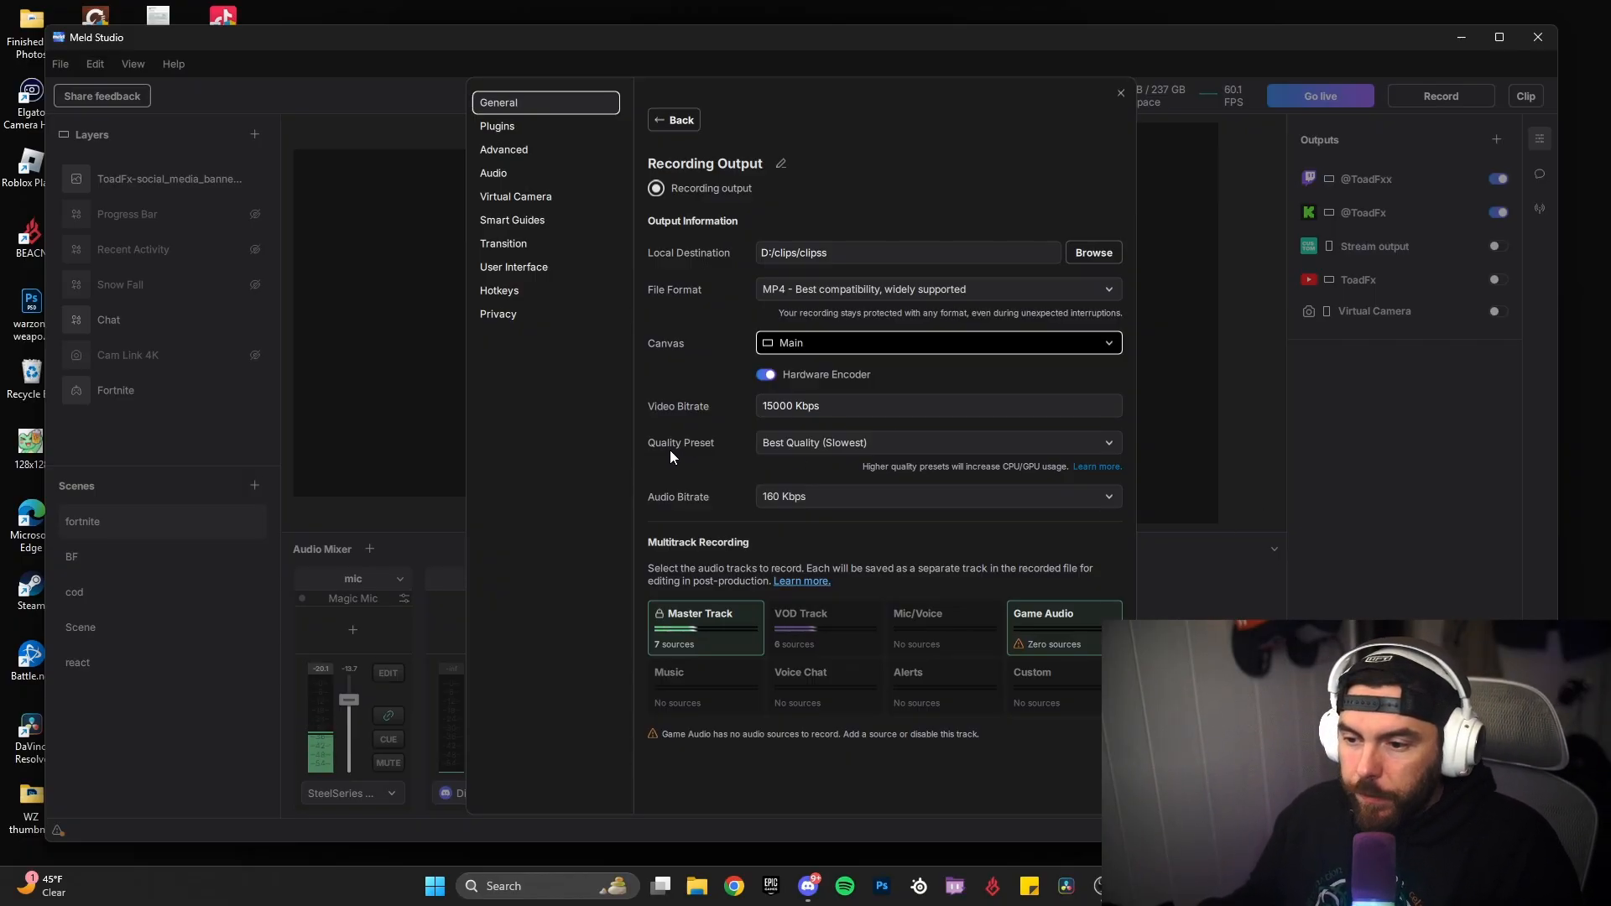
click(833, 445)
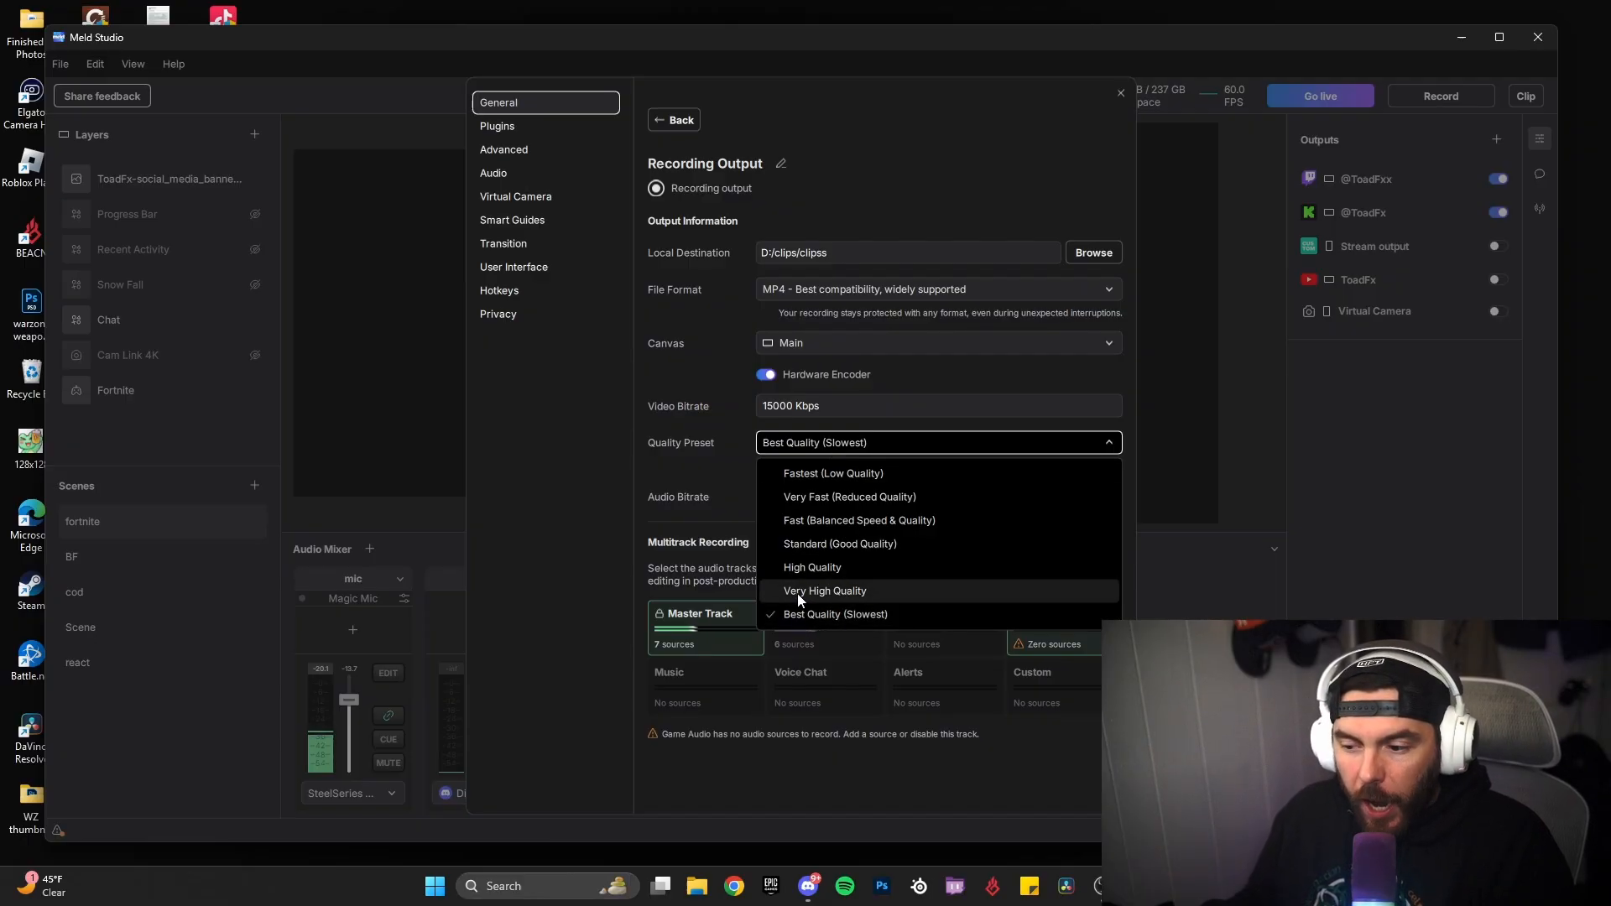
click(678, 473)
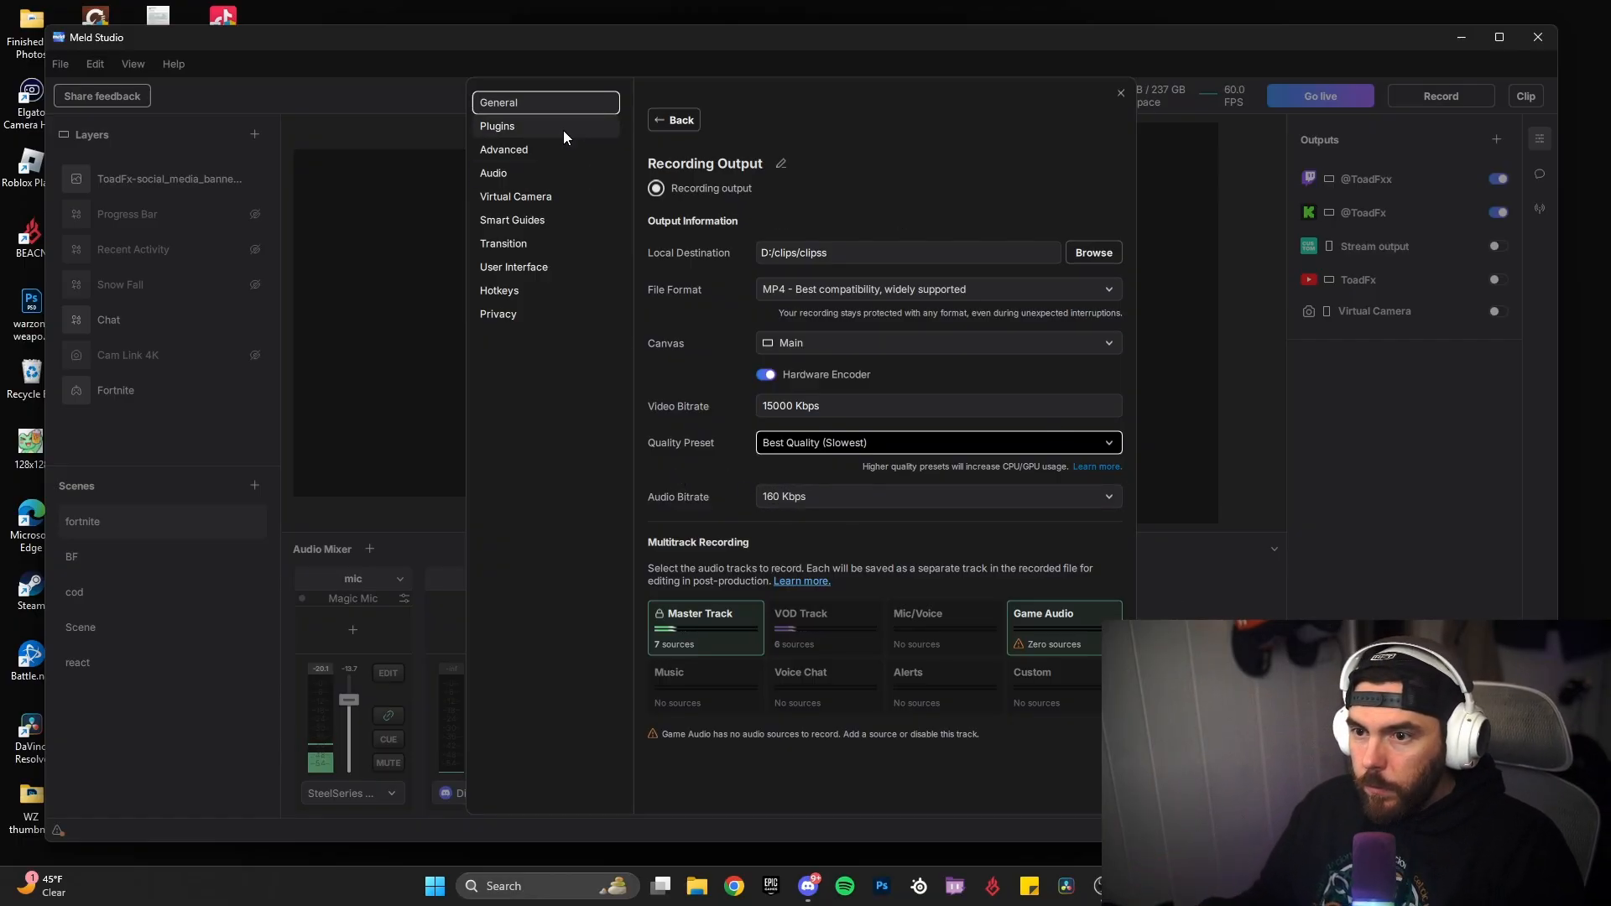
Step: Return to the general settings, open the Clipping Output settings and review the available clip lengths
click(674, 120)
scroll(830, 537, down, 3)
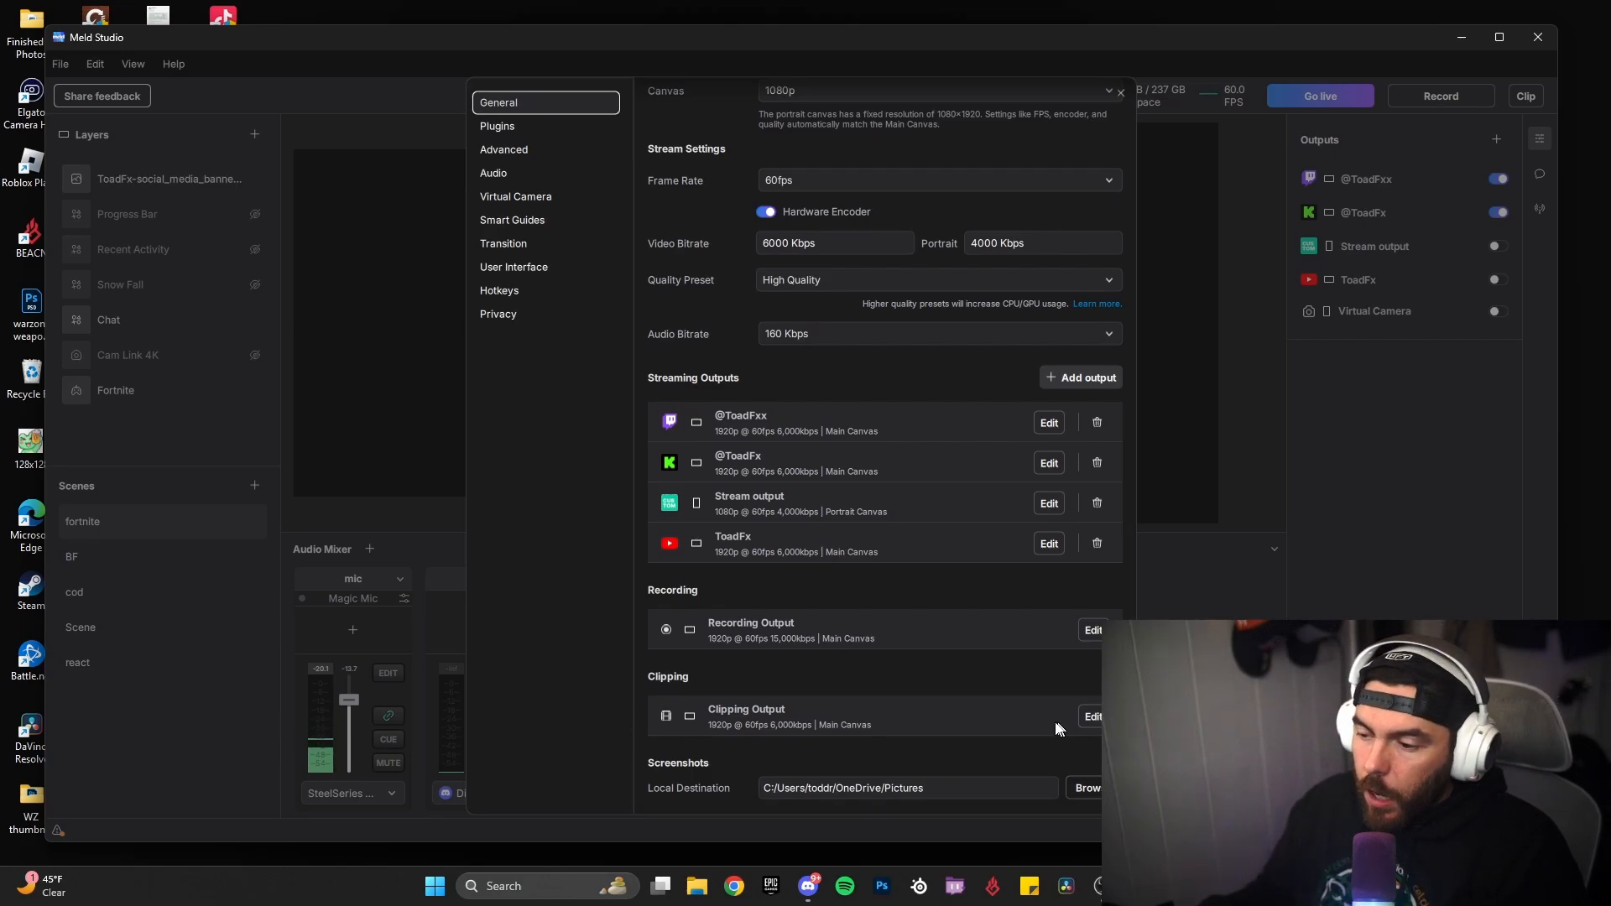
click(1092, 715)
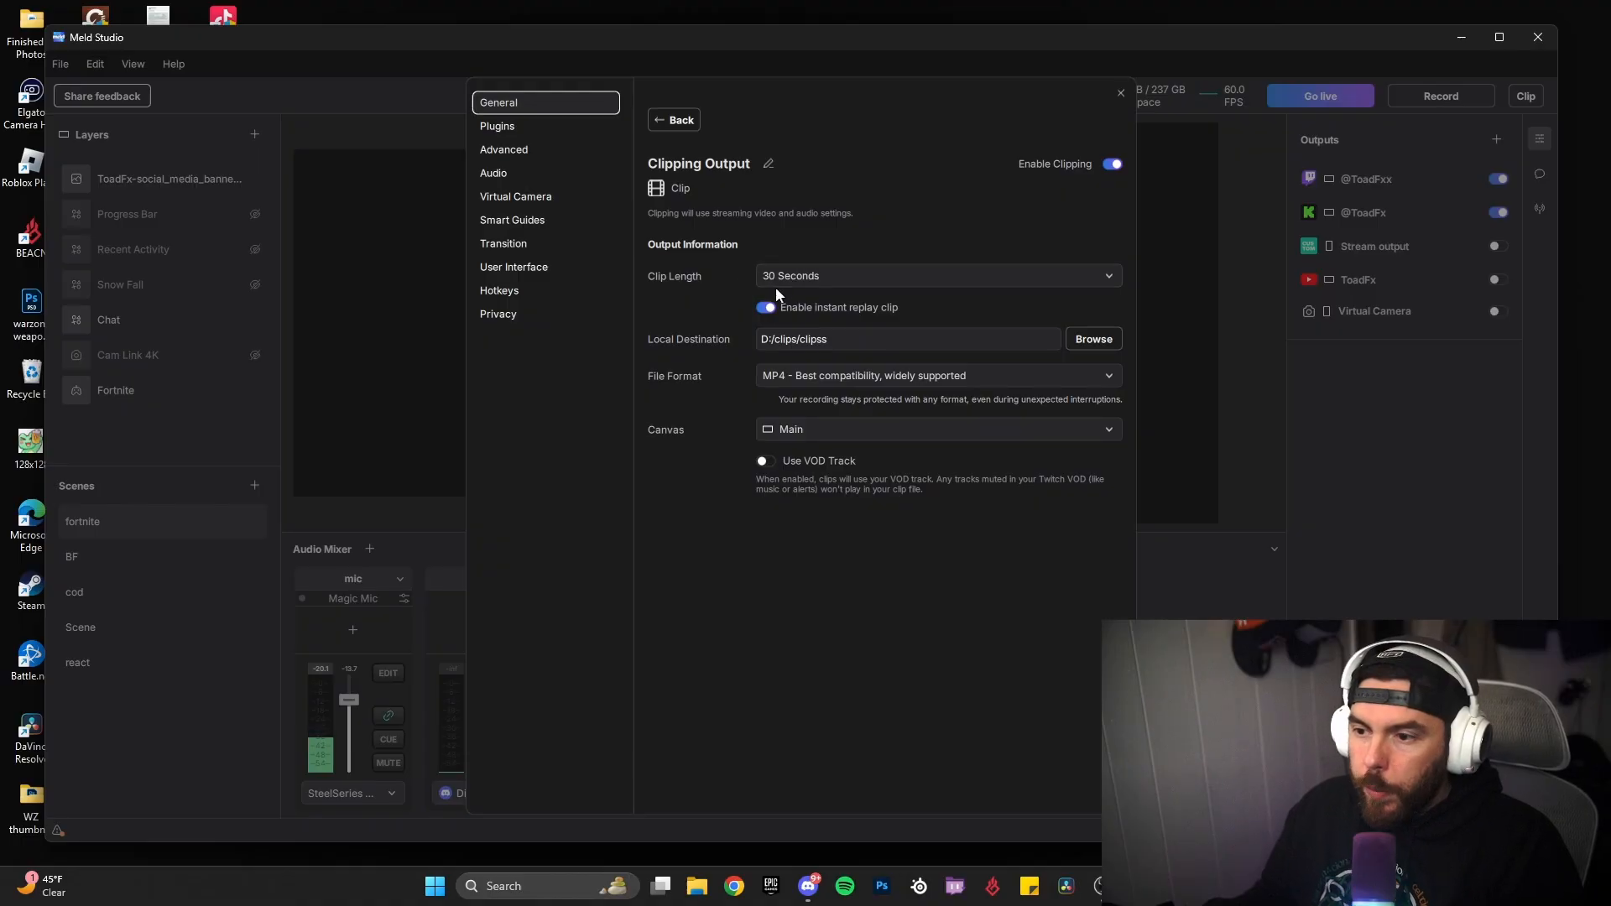
click(793, 275)
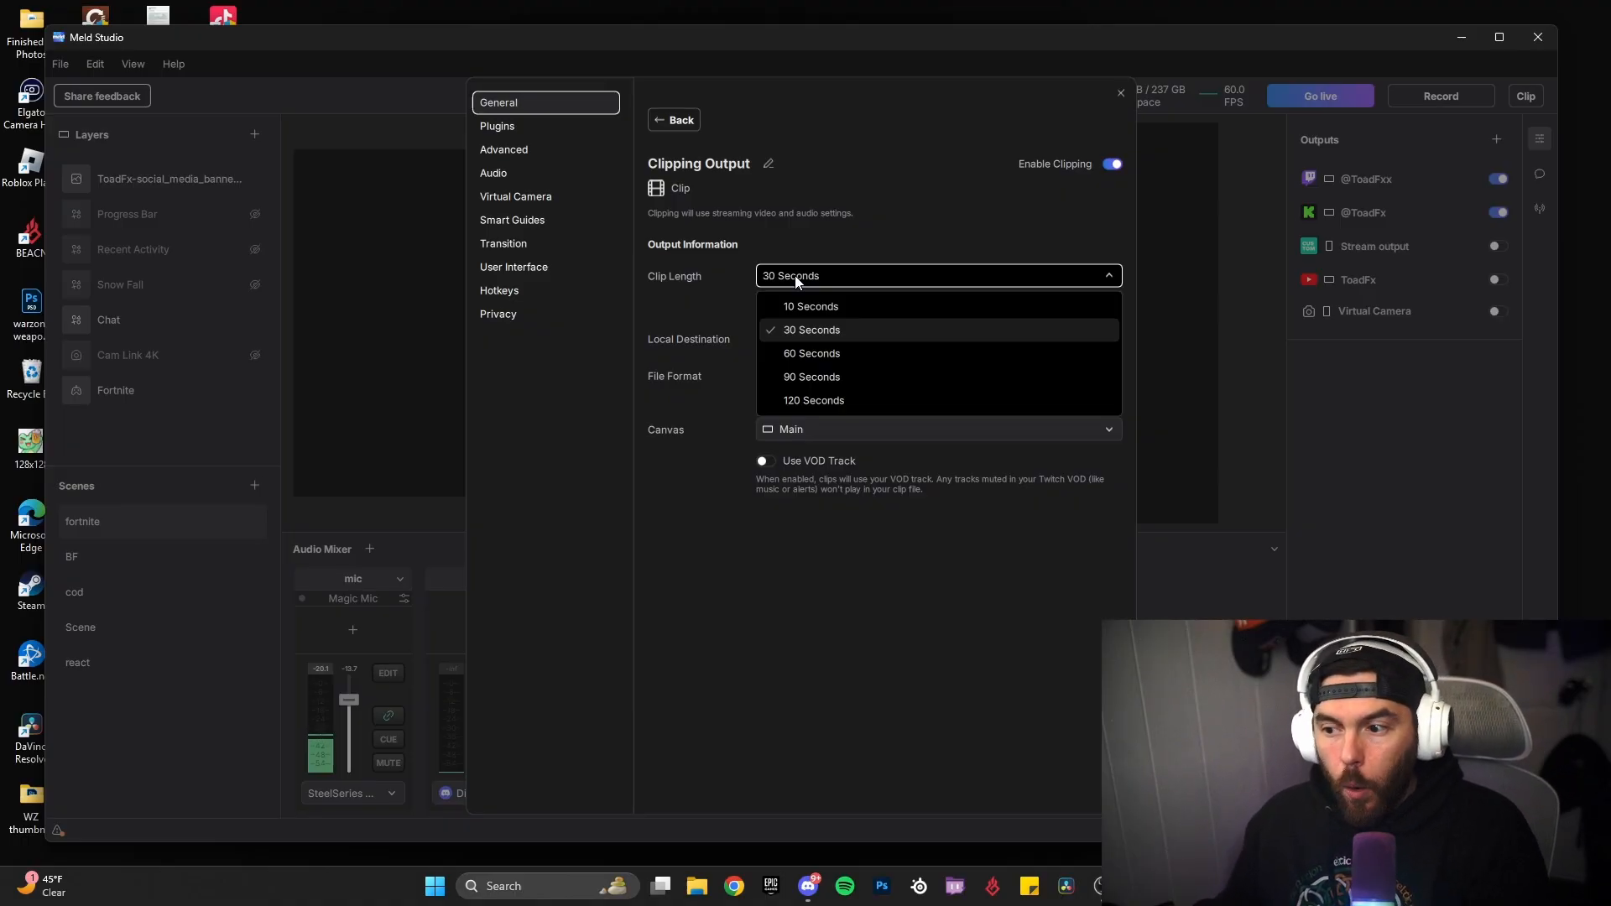
click(728, 302)
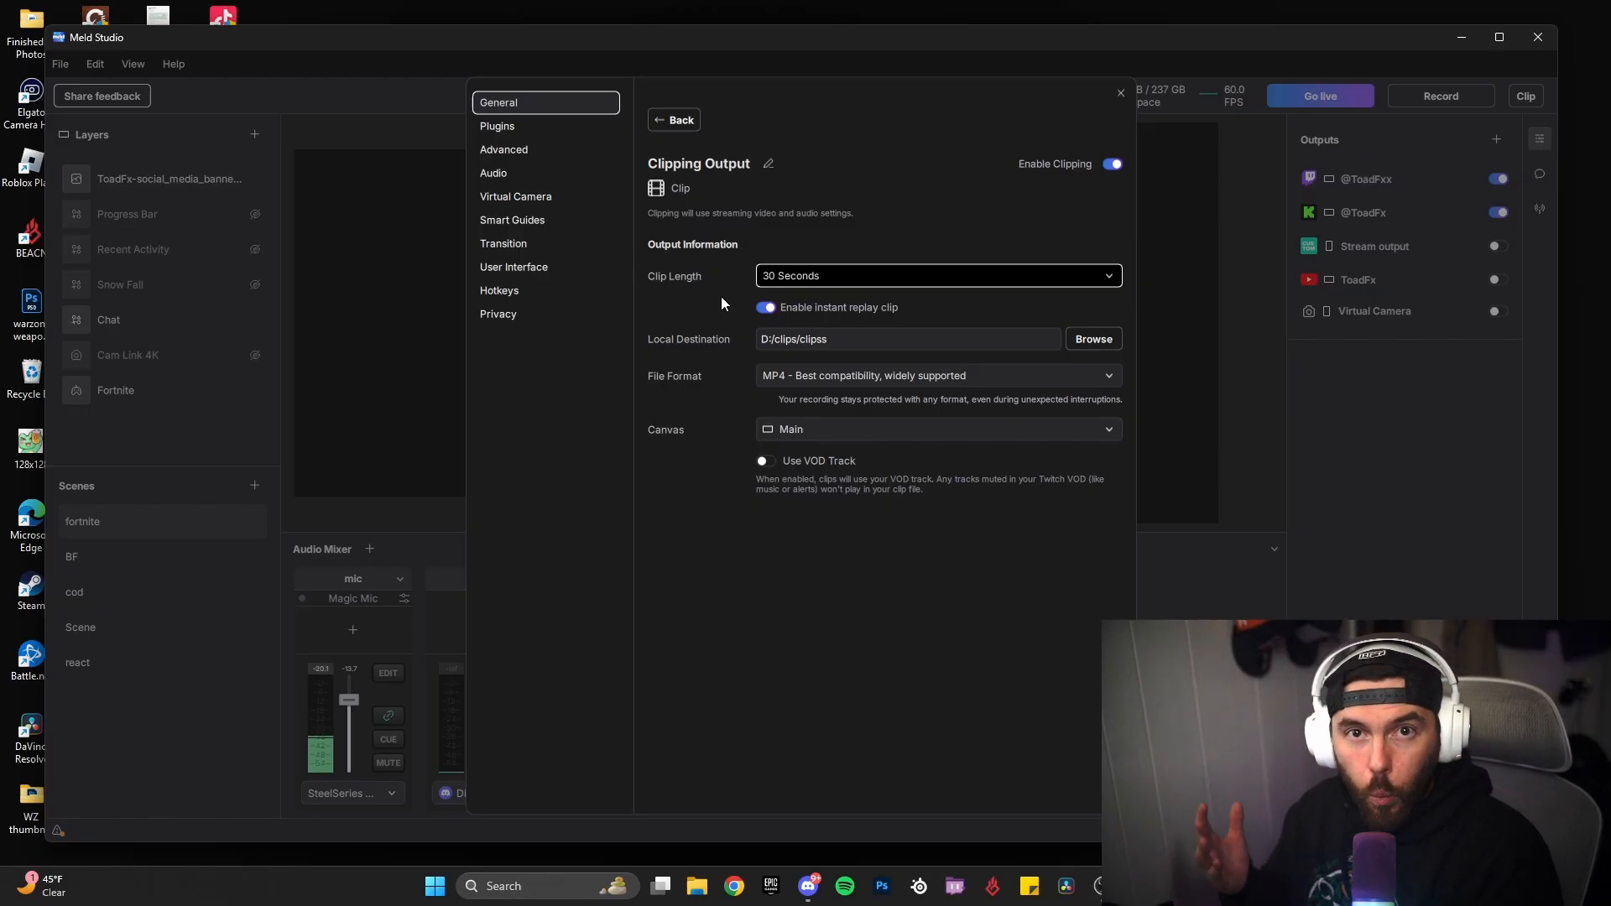
click(896, 275)
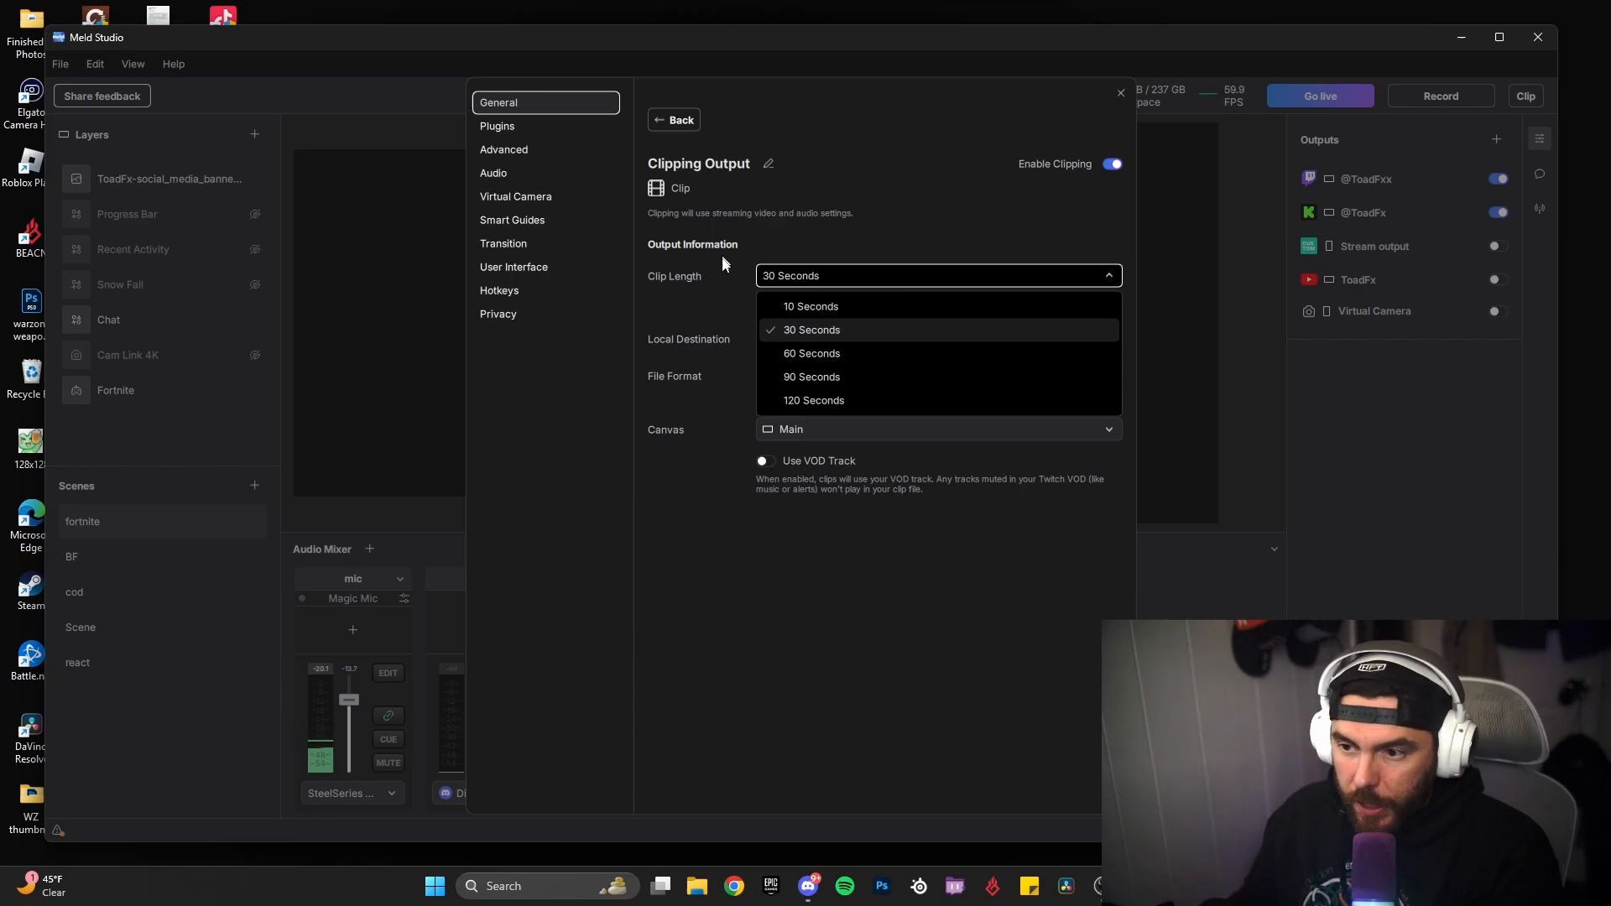
click(730, 294)
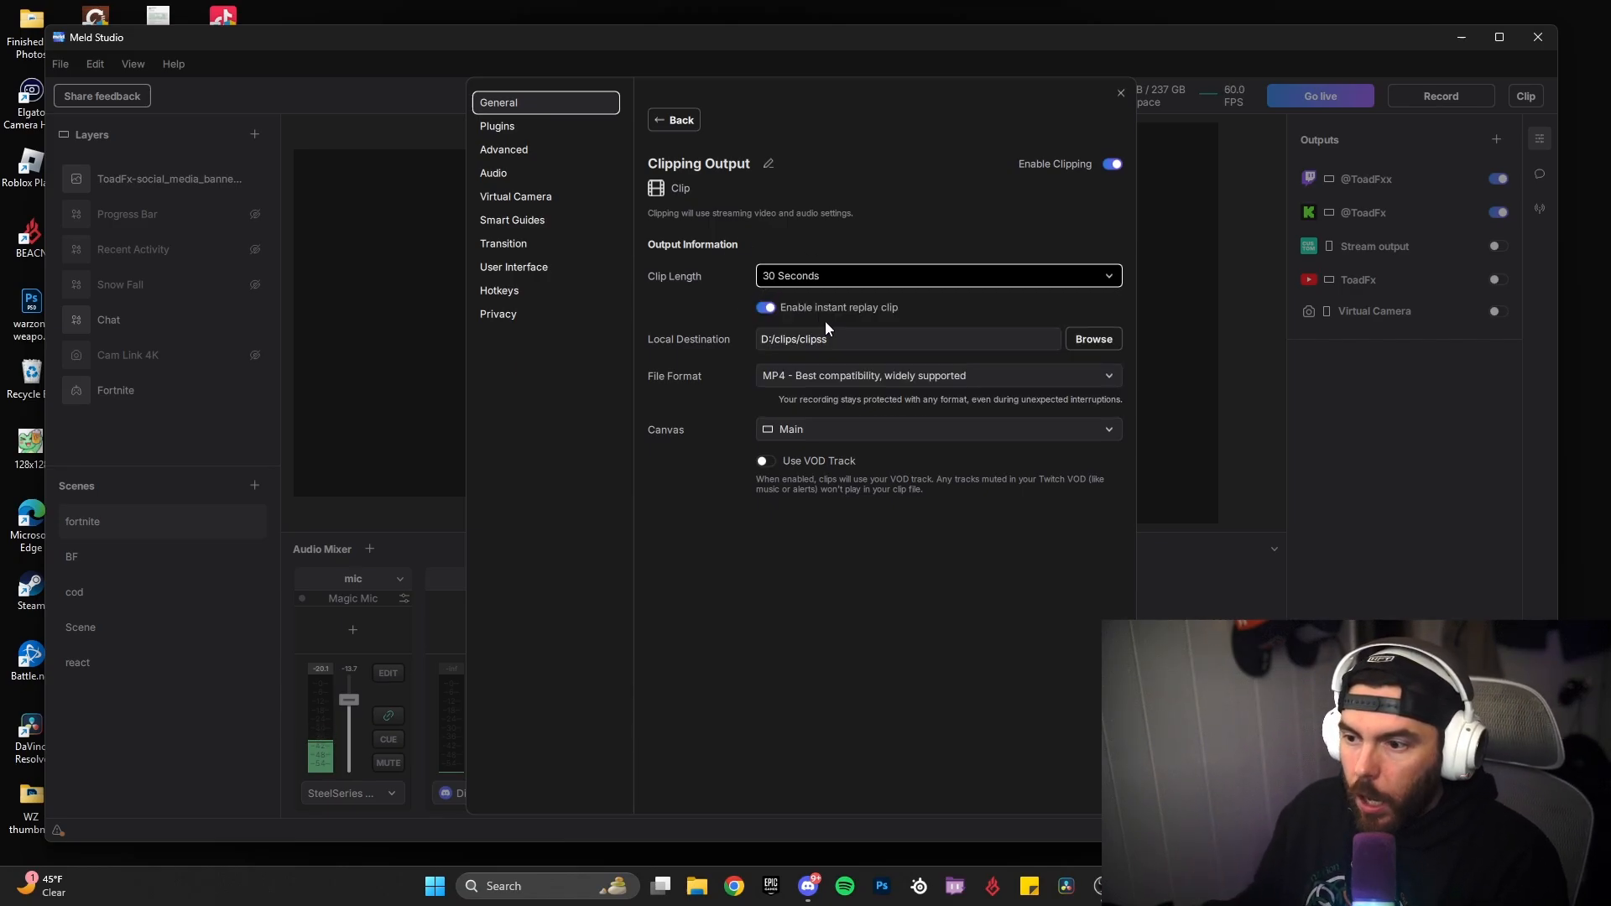
Step: Review the clipping output's instant replay, local destination, file format and canvas options without changing them
click(887, 312)
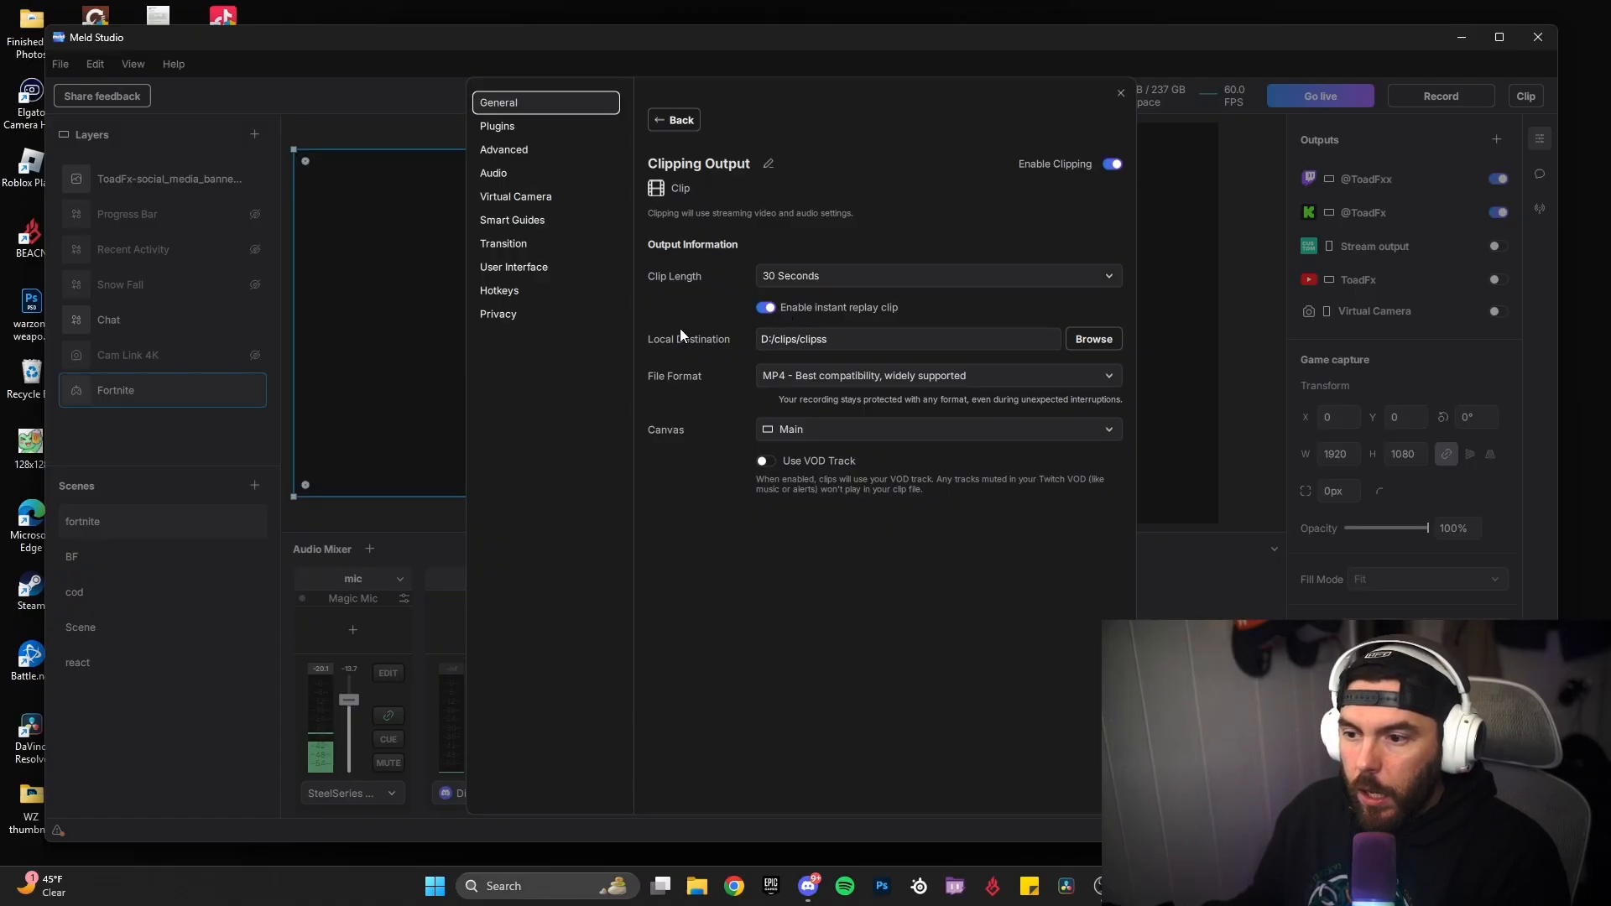
click(788, 334)
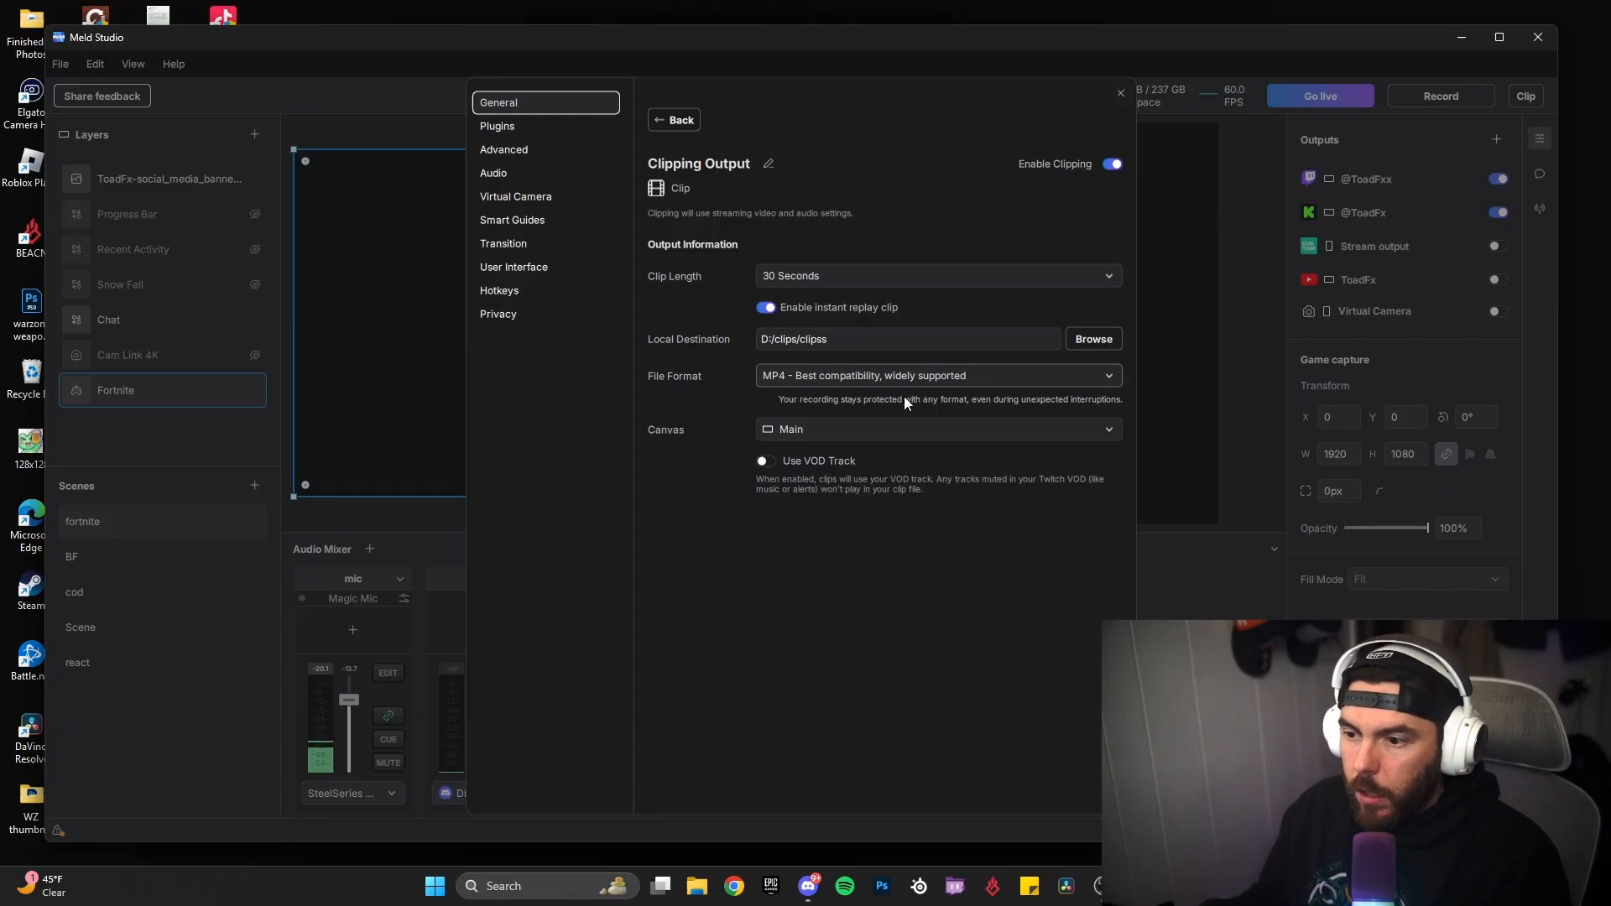
click(904, 375)
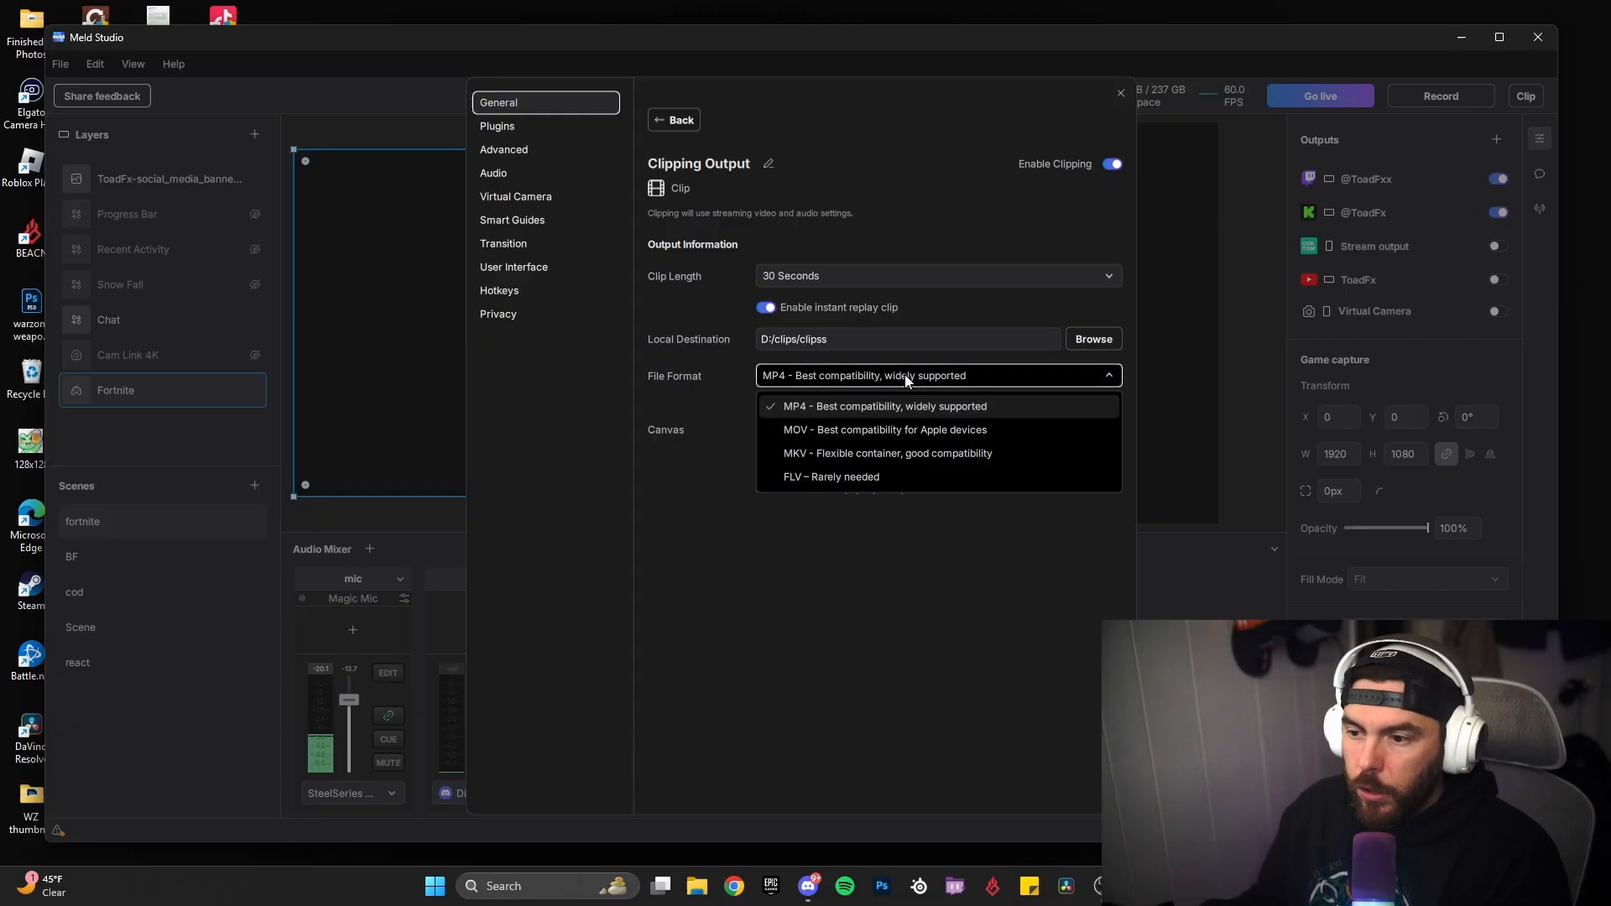
click(704, 385)
click(814, 432)
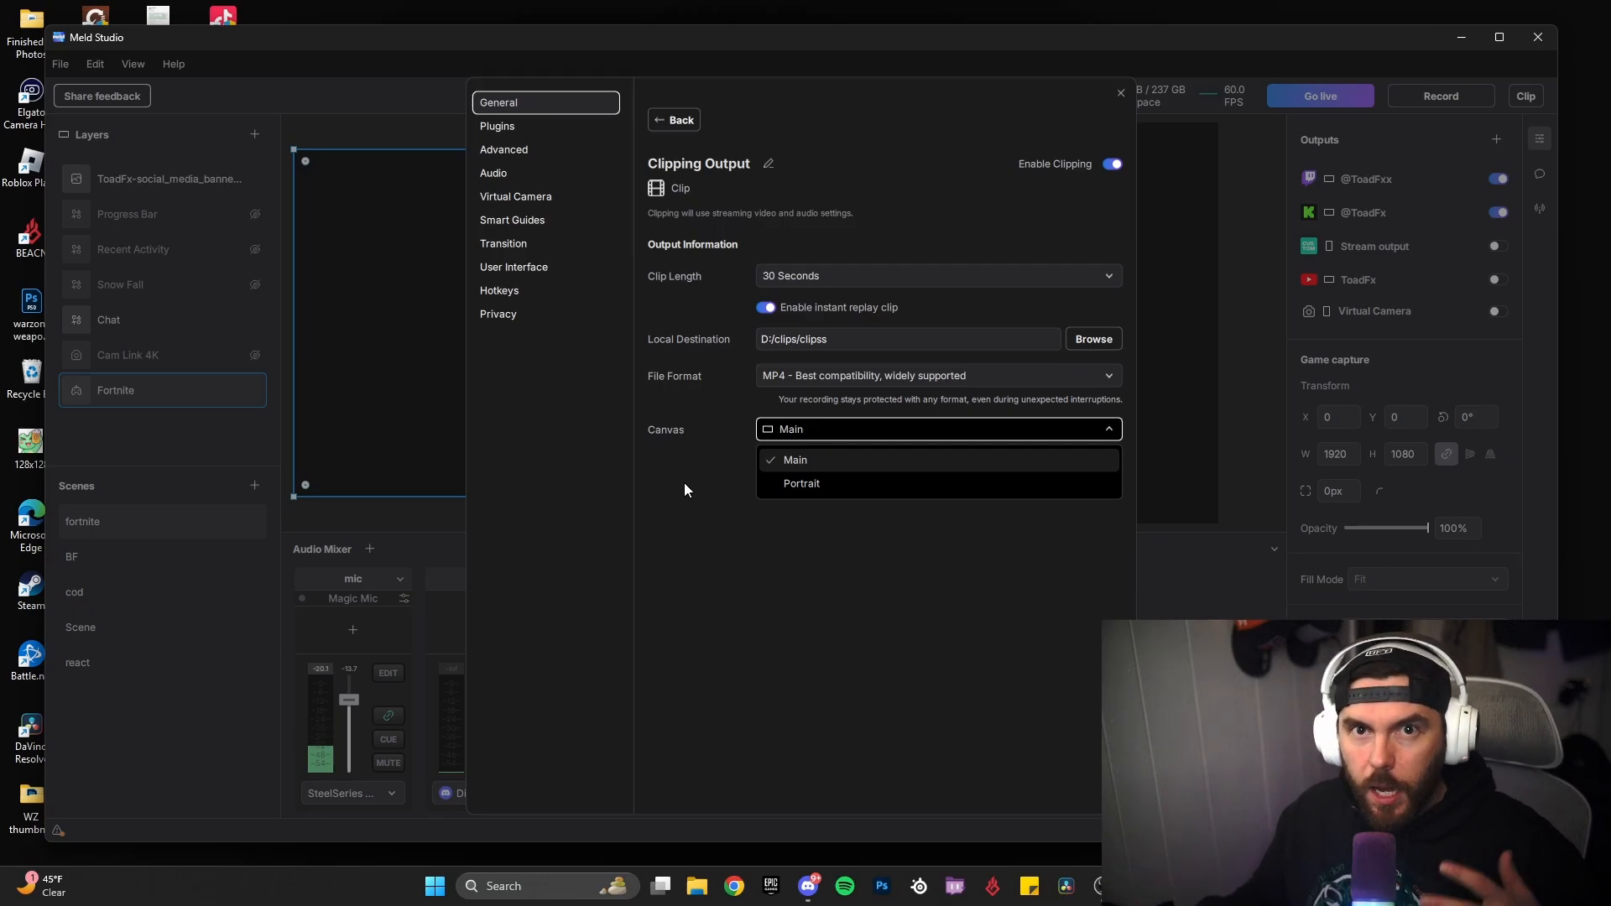
click(730, 484)
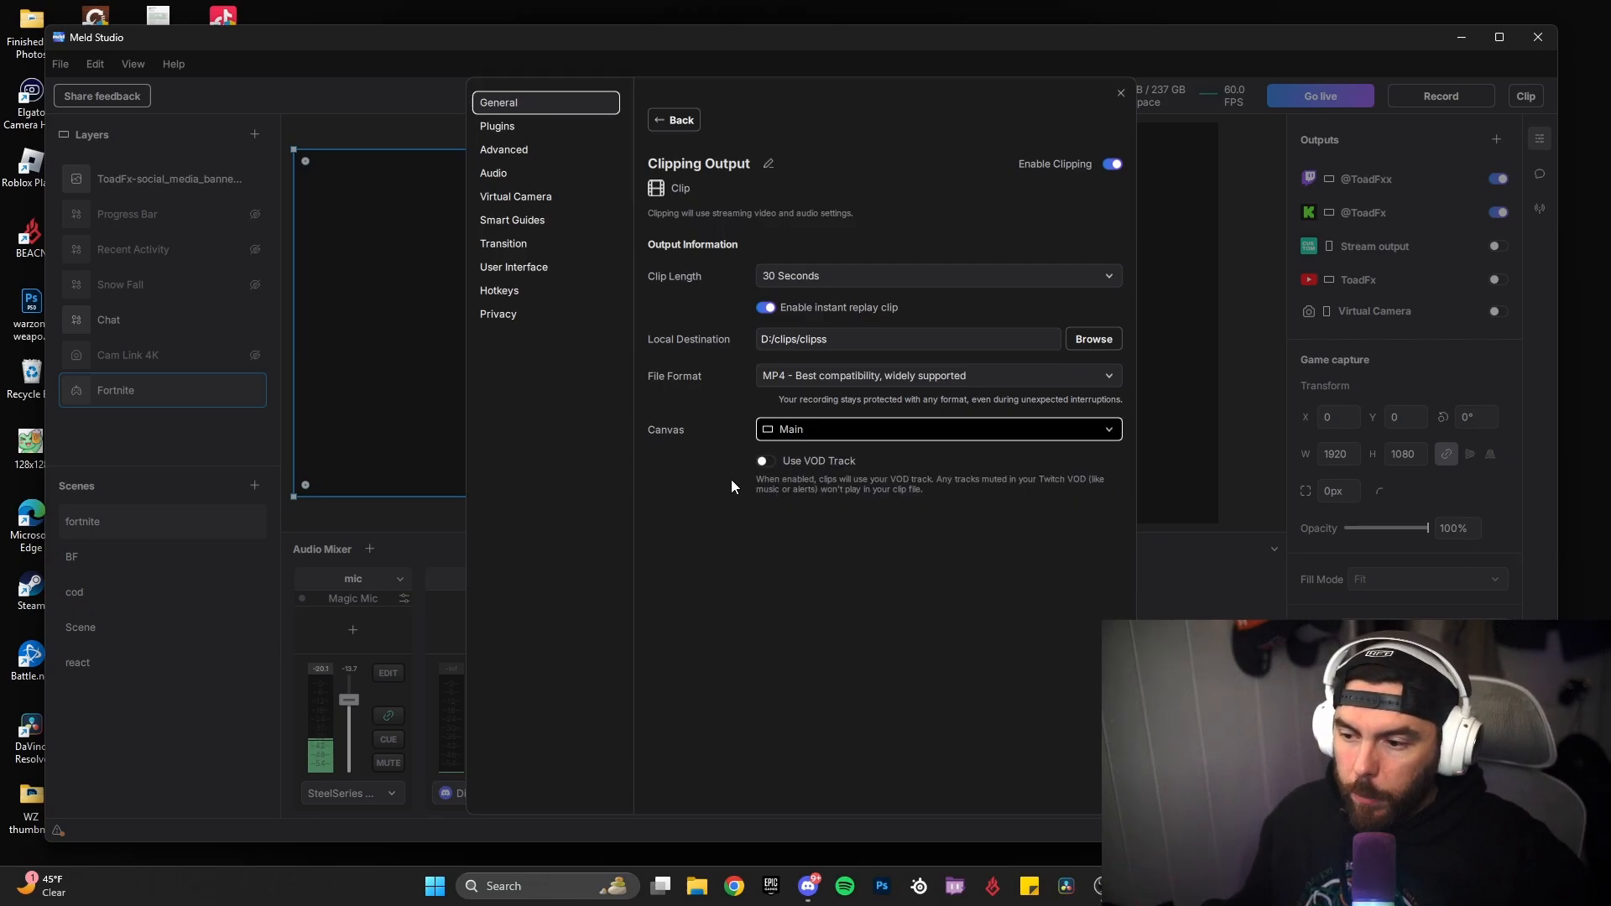
Step: Return to the general settings, check the recording, clipping and screenshot sections, and reopen the Clipping Output settings
click(670, 121)
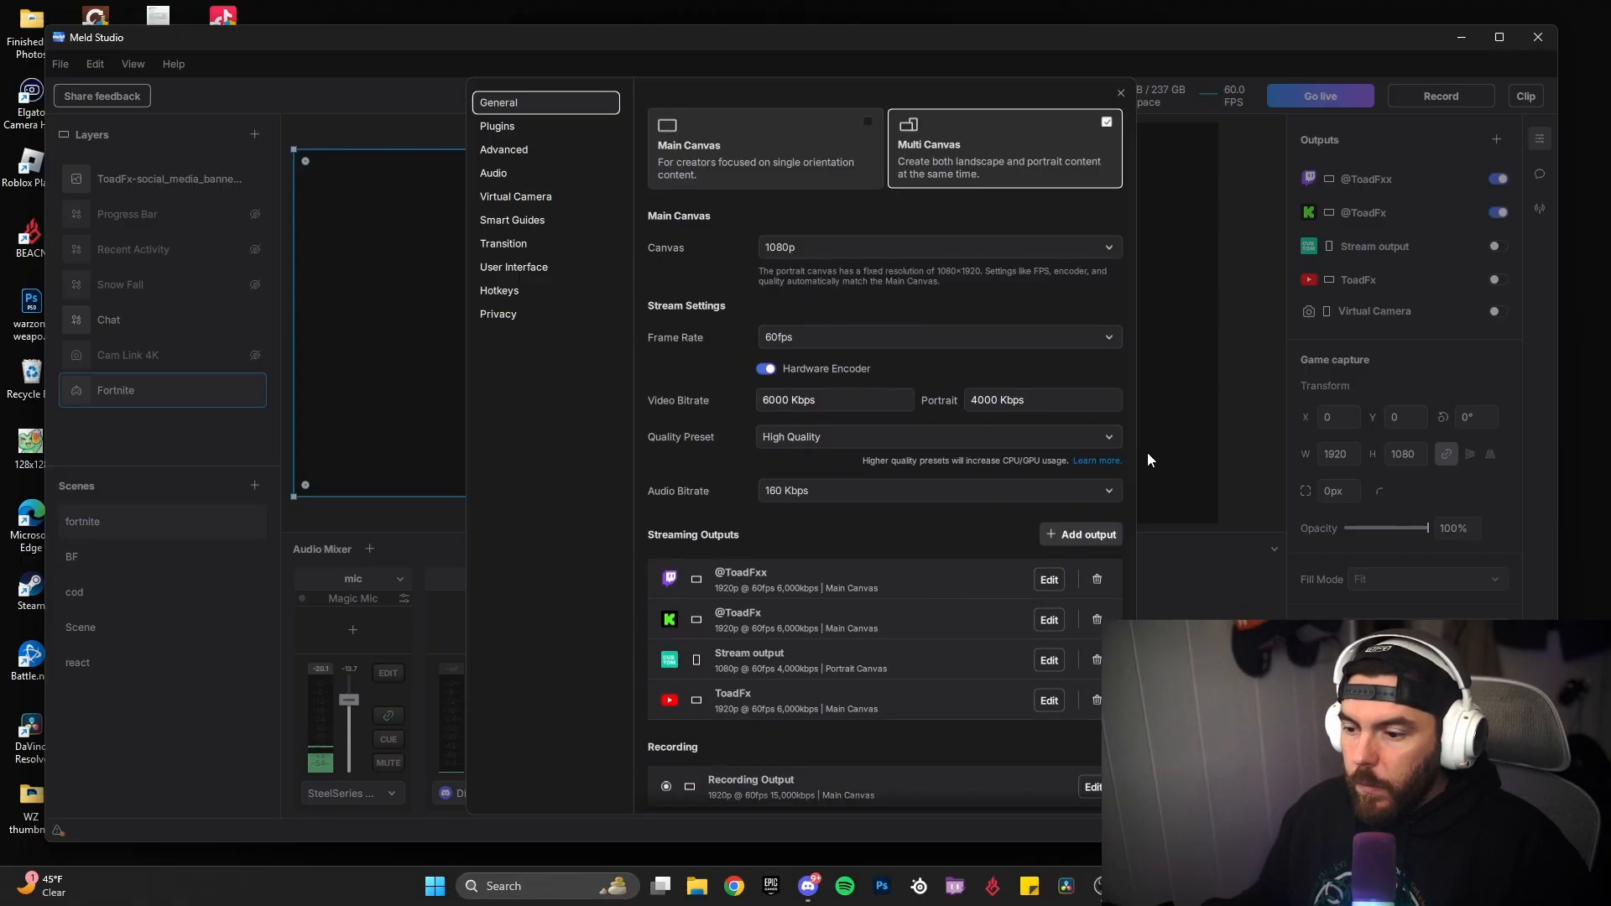
scroll(872, 579, down, 3)
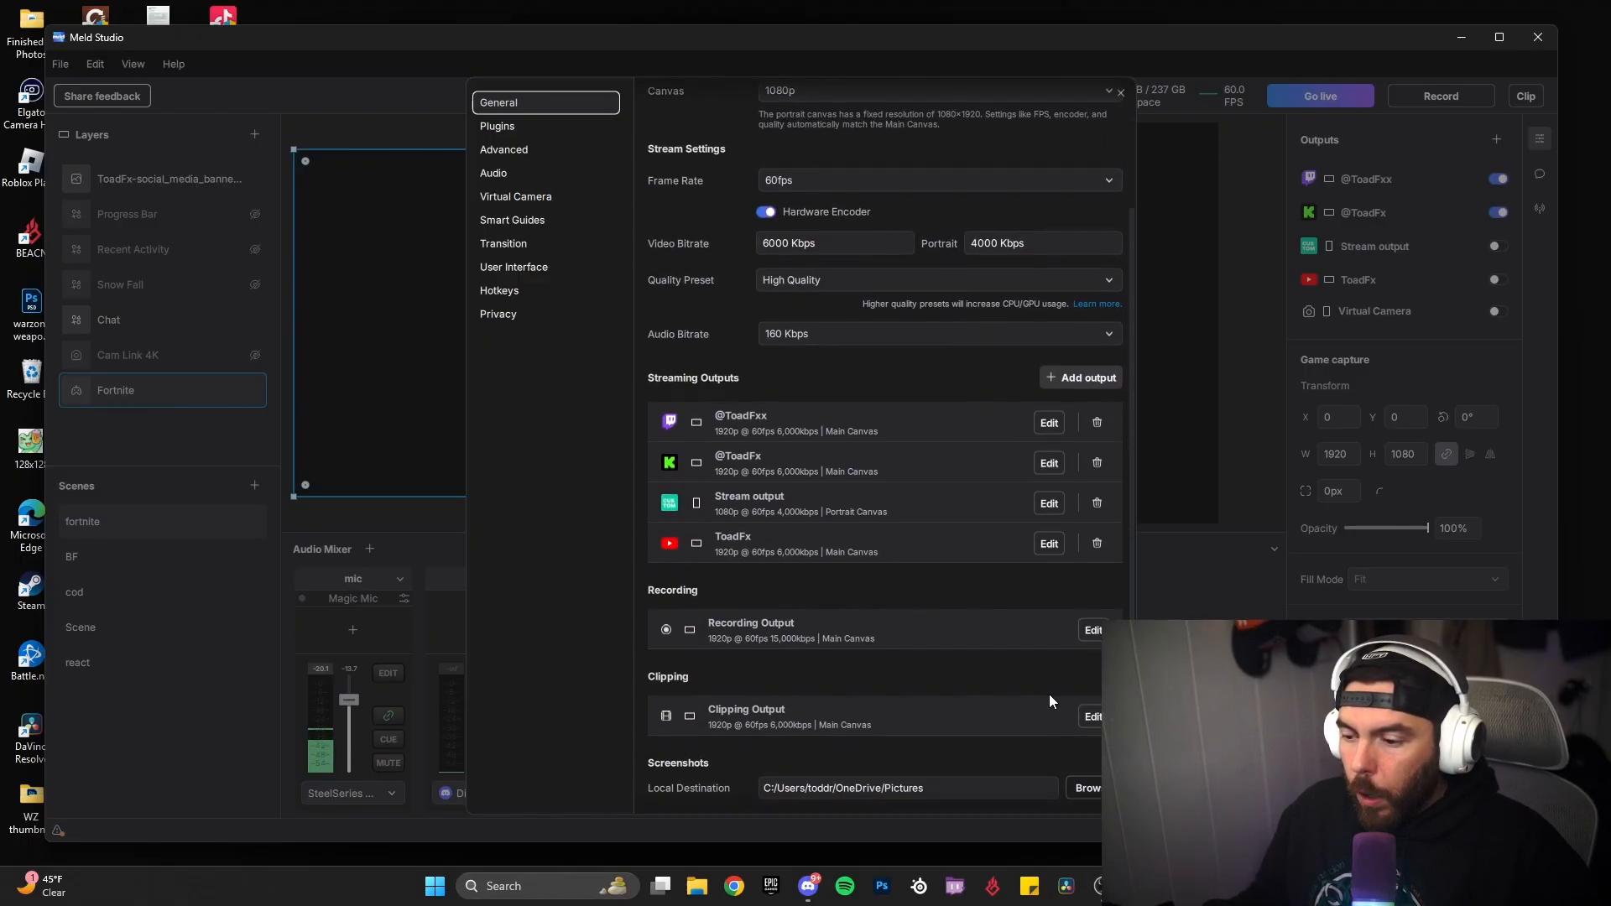
click(1093, 716)
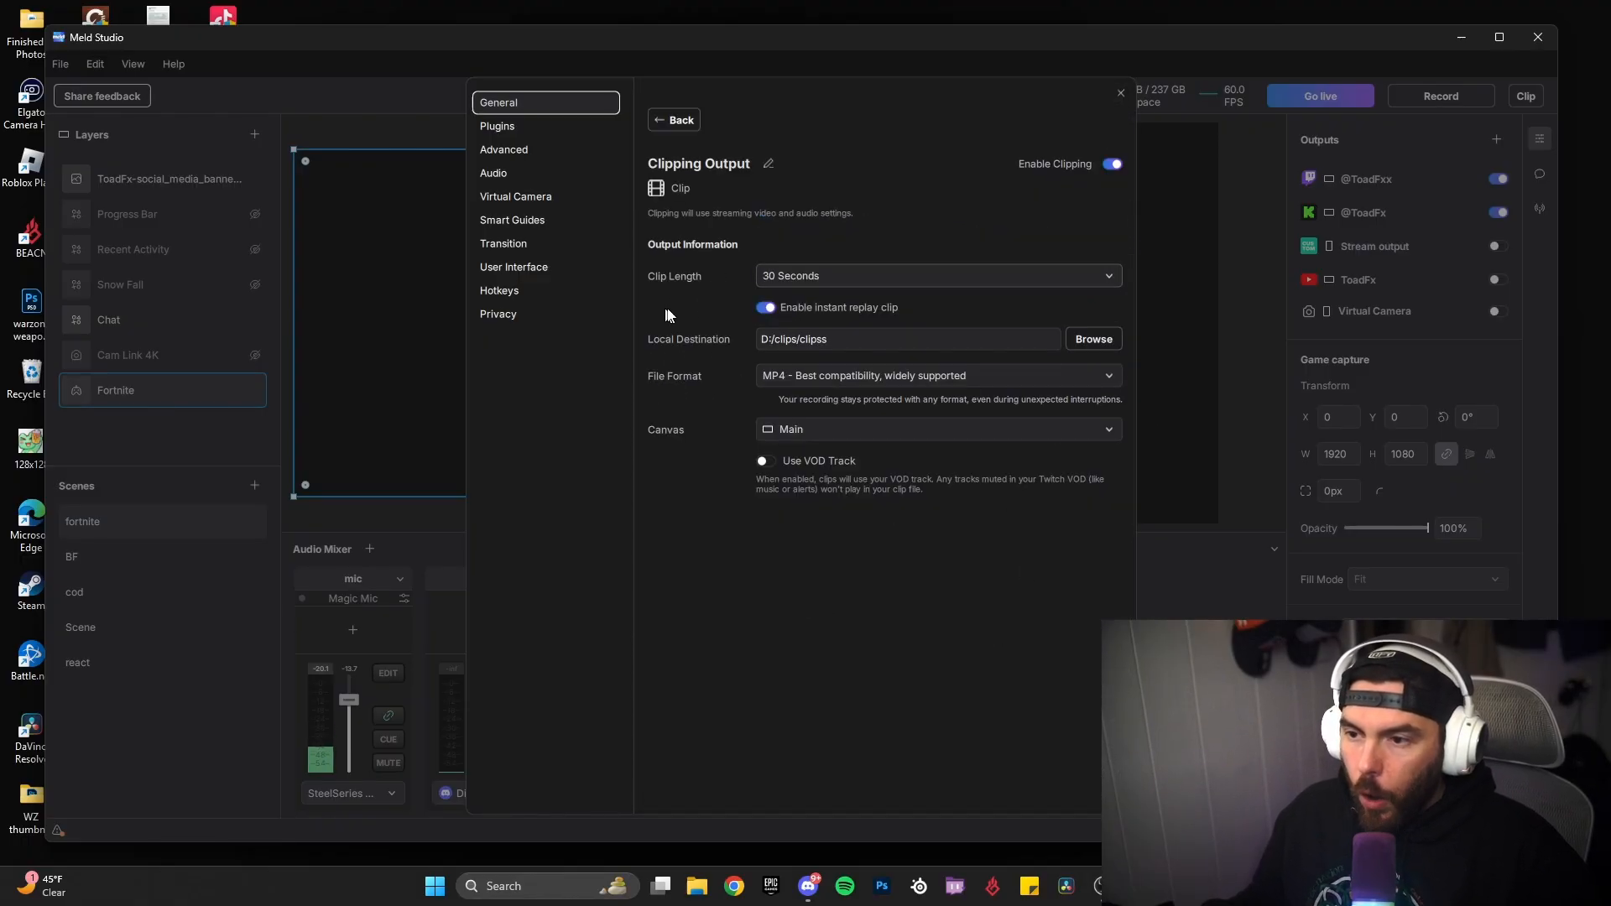
Step: Go back to the general settings and open the Recording Output settings to review the bitrate and multitrack recording options
click(672, 120)
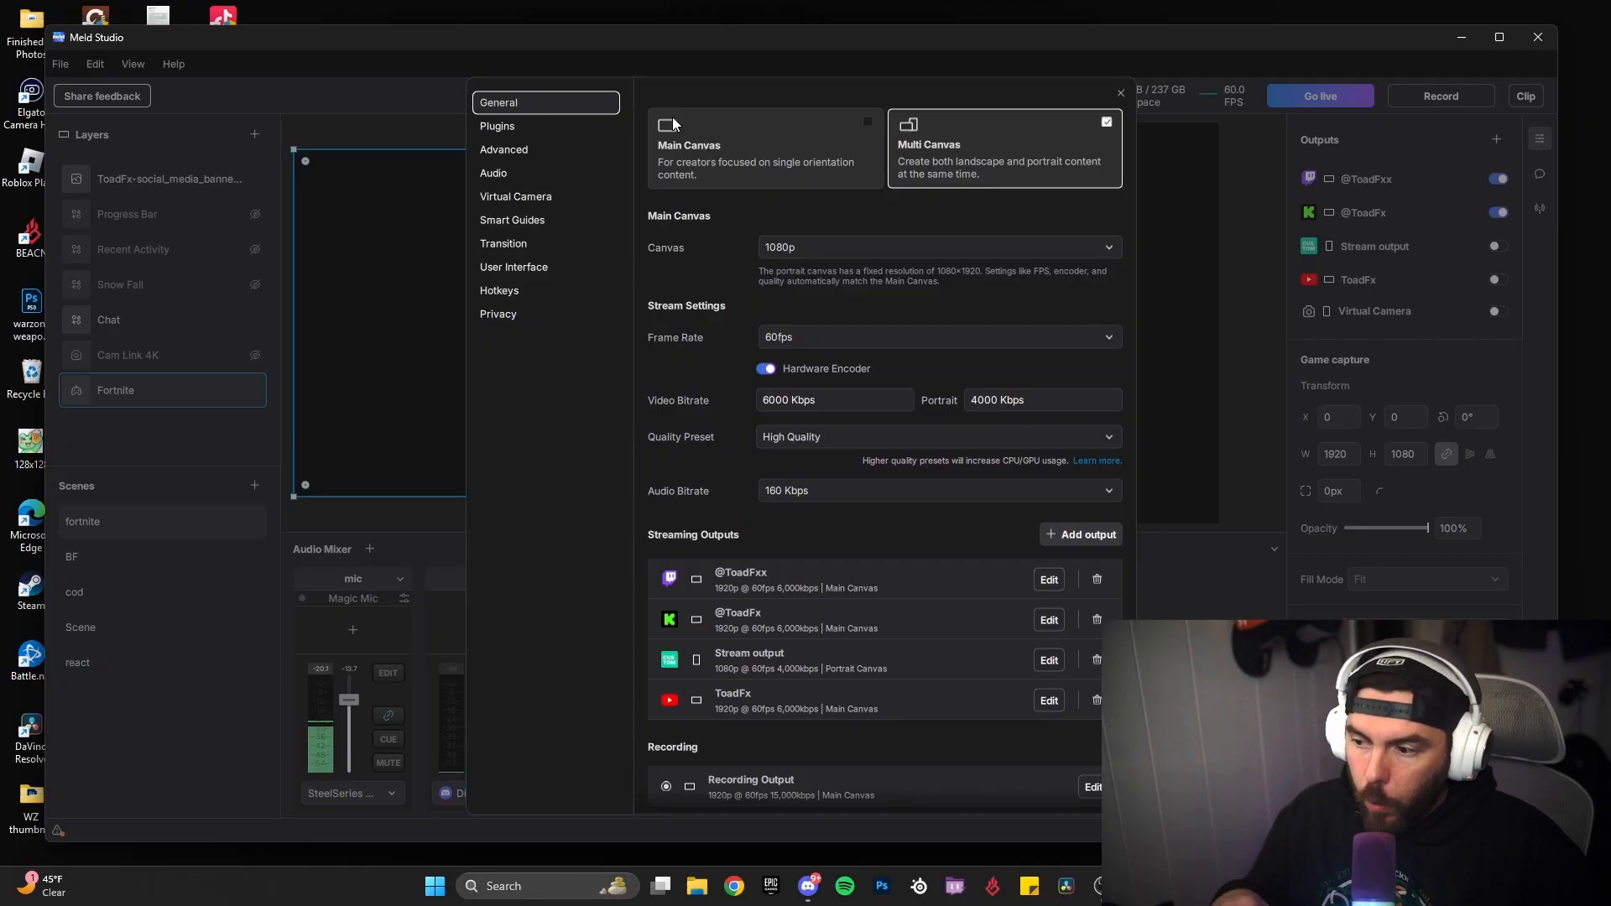
scroll(808, 310, down, 2)
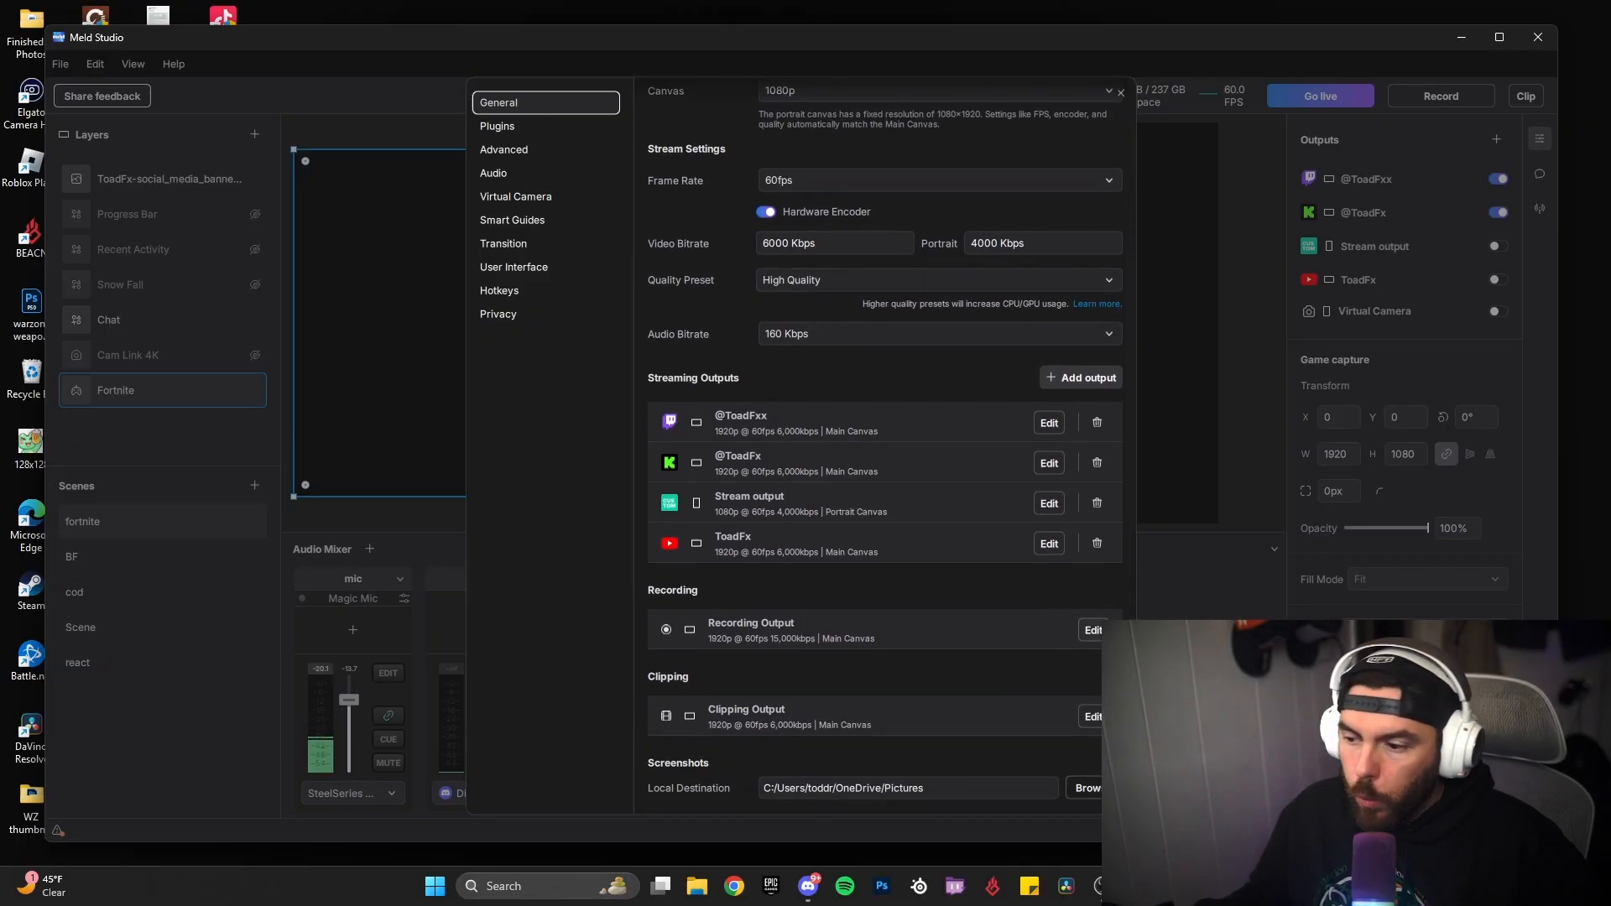
click(1091, 639)
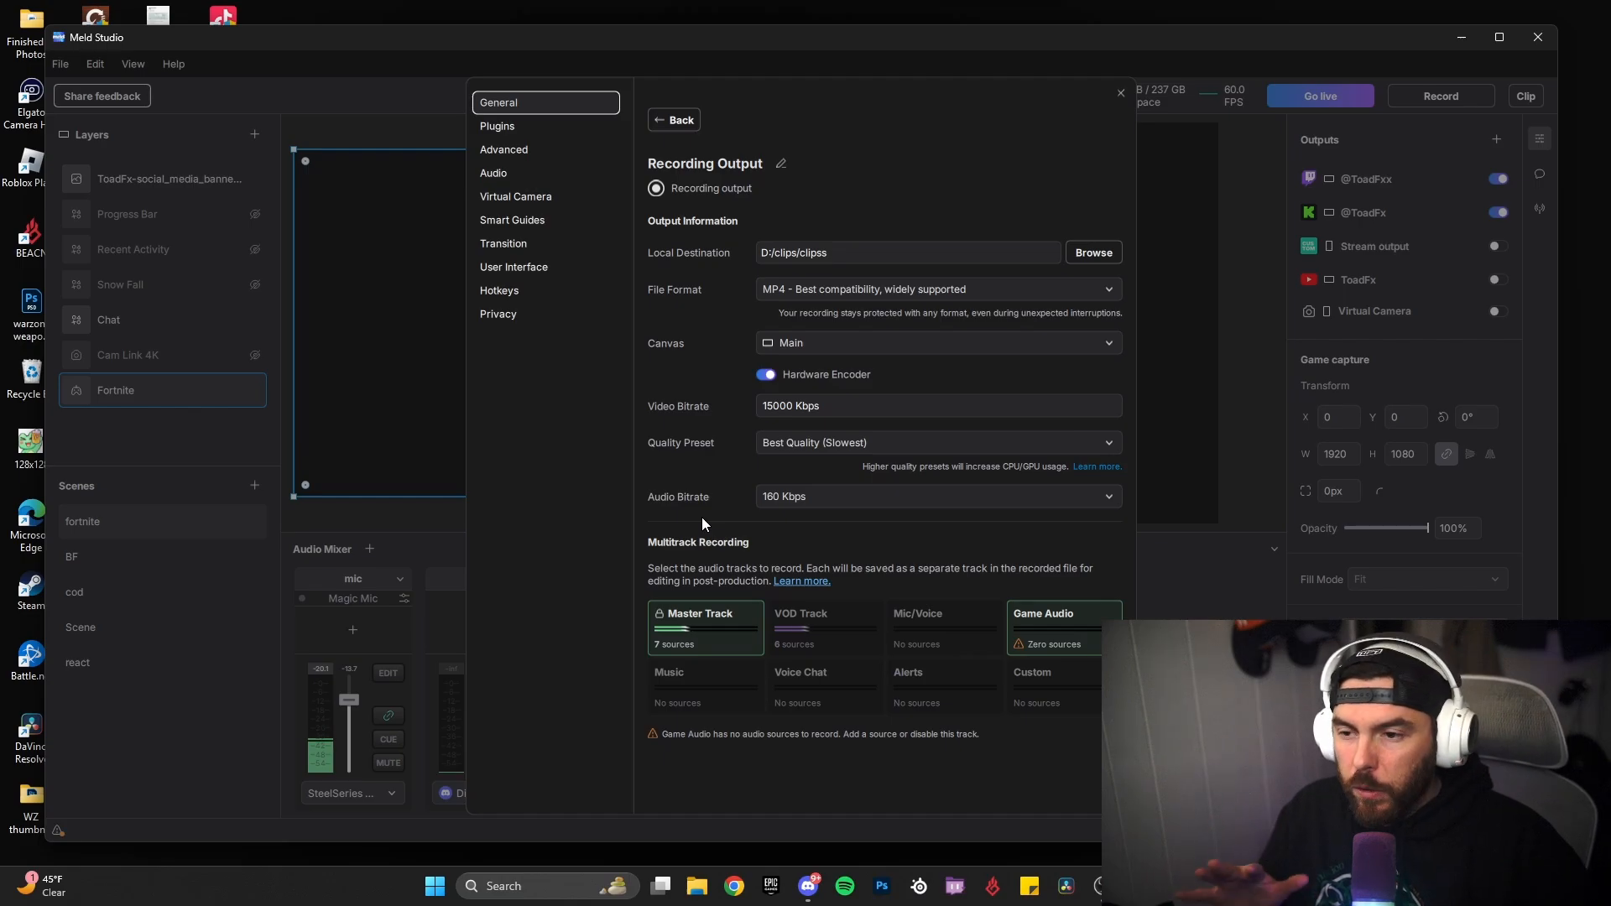
Step: Look through the Plugins, Advanced and Audio settings pages without changing anything
click(507, 124)
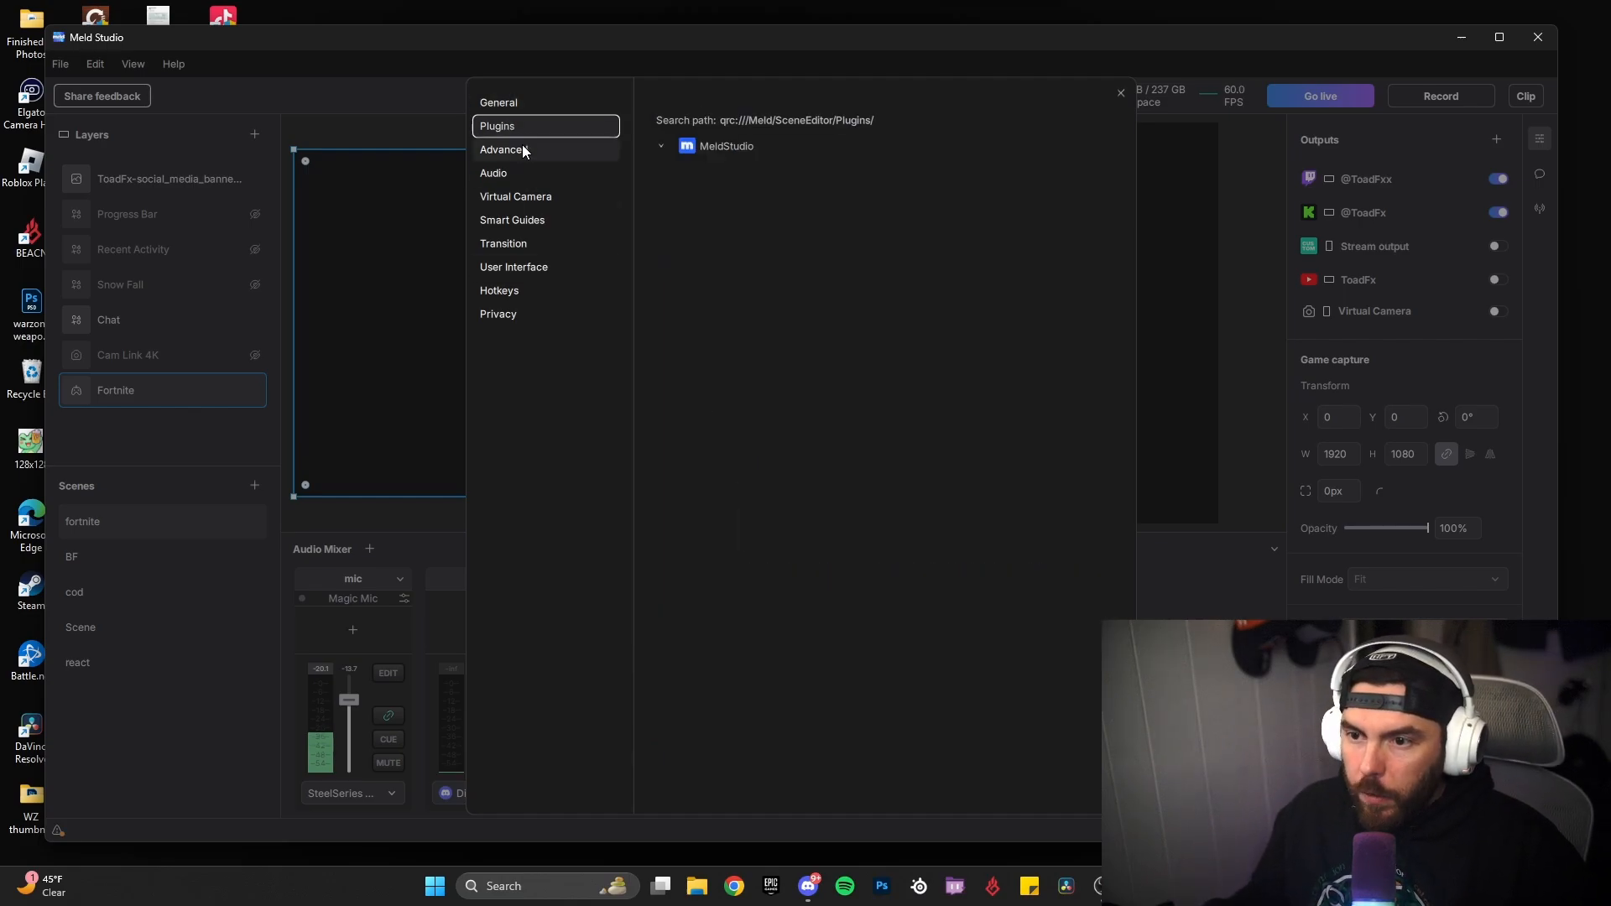
click(525, 149)
click(512, 174)
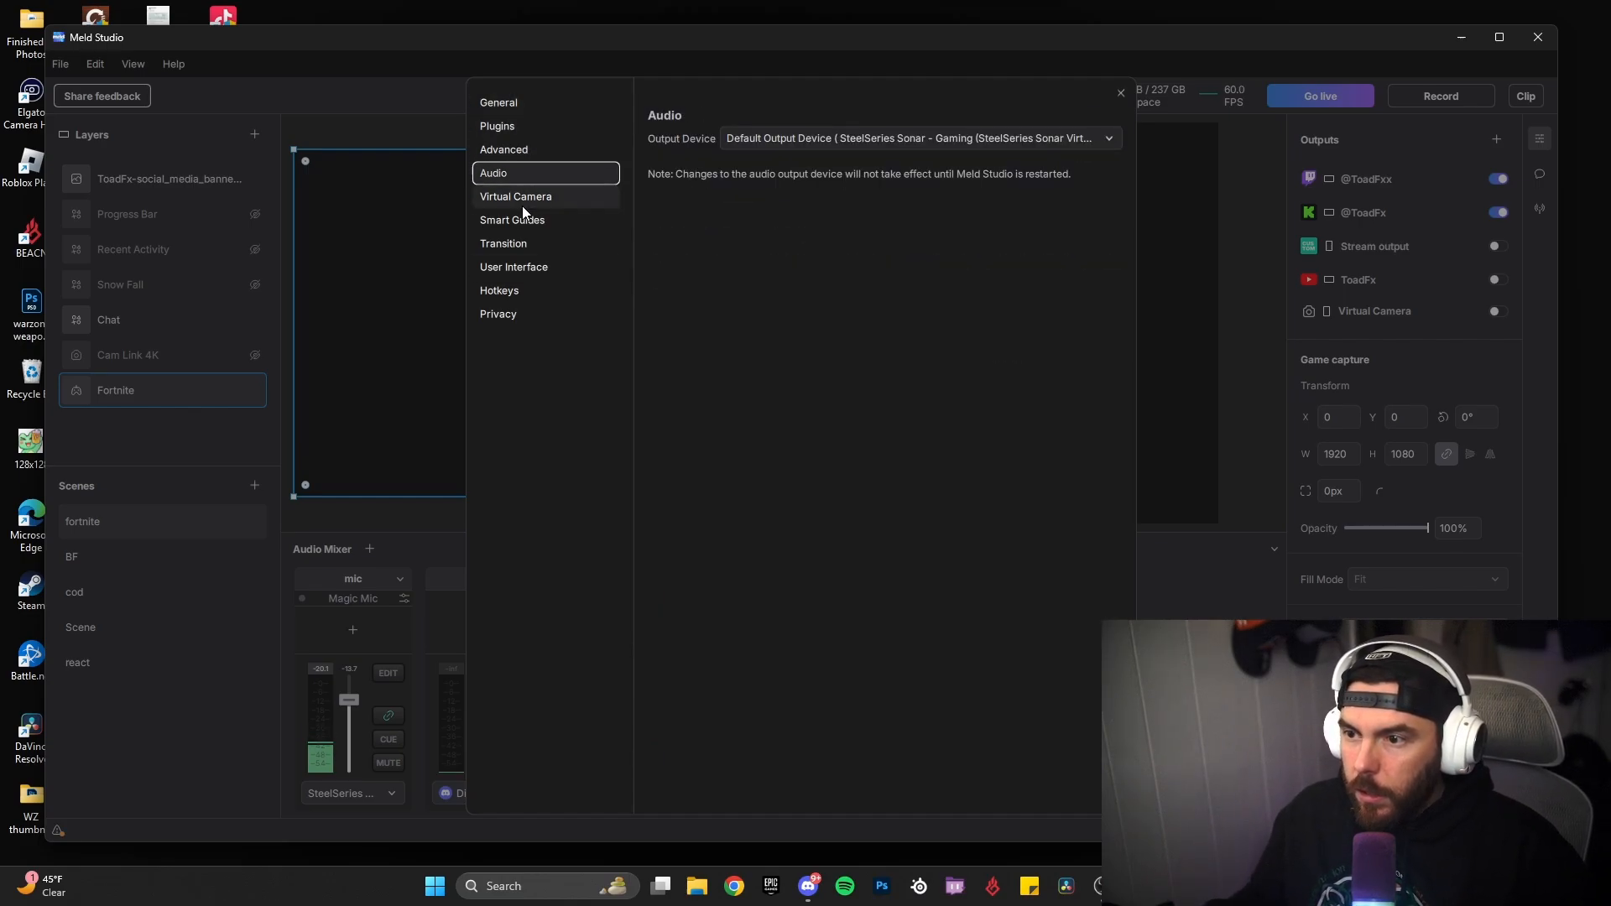